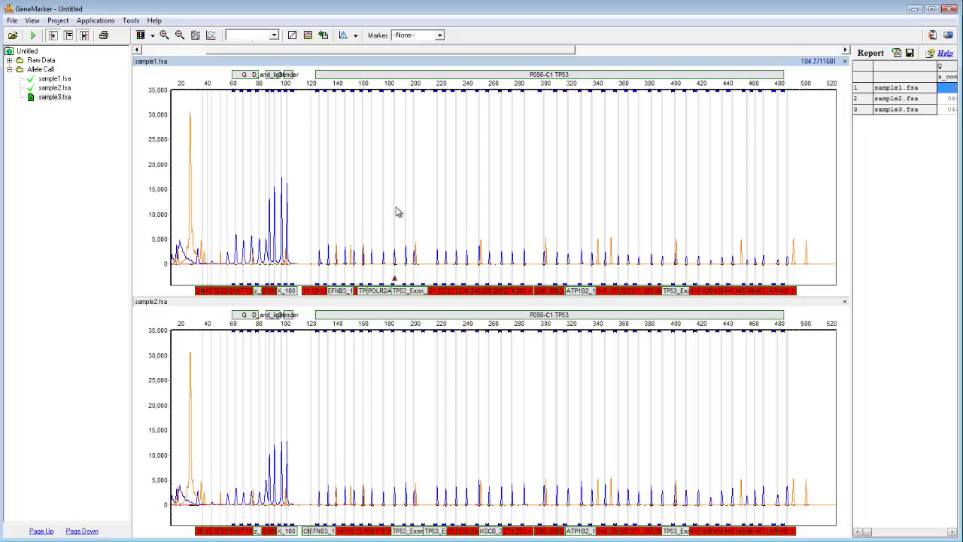
- Zoom the sample1 and sample2 traces into about 210–275 bp to compare peaks with bins
{"action": "left_click_drag", "start_coordinate": [395, 205], "coordinate": [591, 299]}
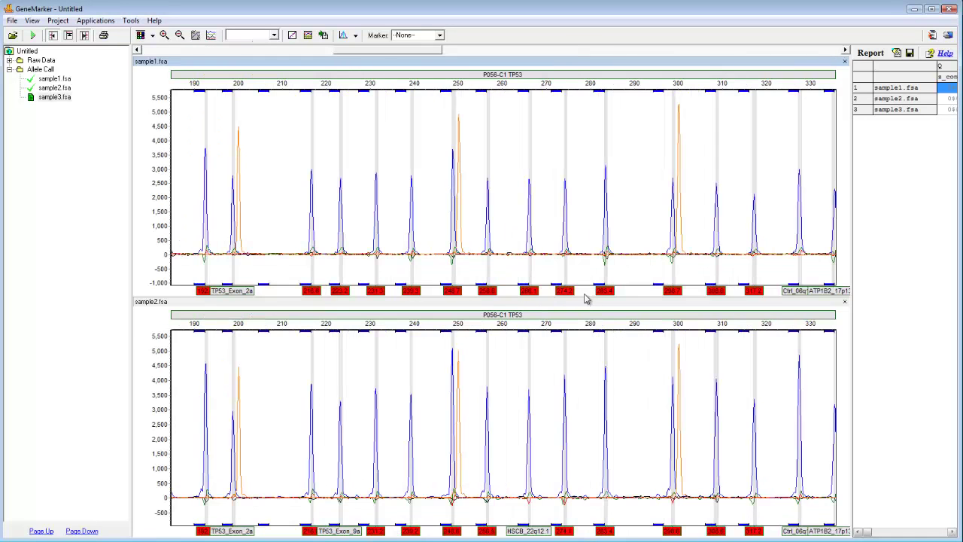
{"action": "left_click_drag", "start_coordinate": [269, 134], "coordinate": [576, 280]}
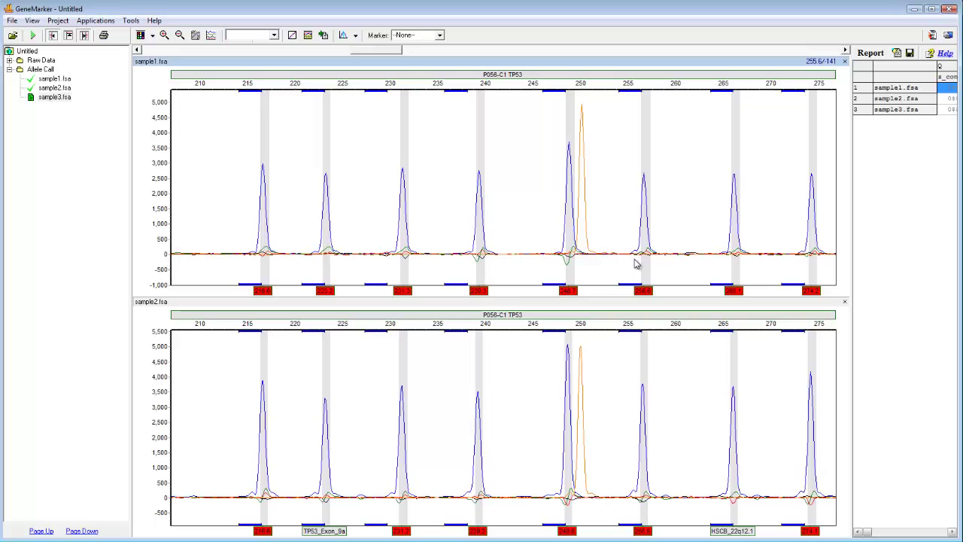
- Open the Panel Editor from Tools, maximized, with the panel tree area widened
{"action": "left_click", "coordinate": [128, 20]}
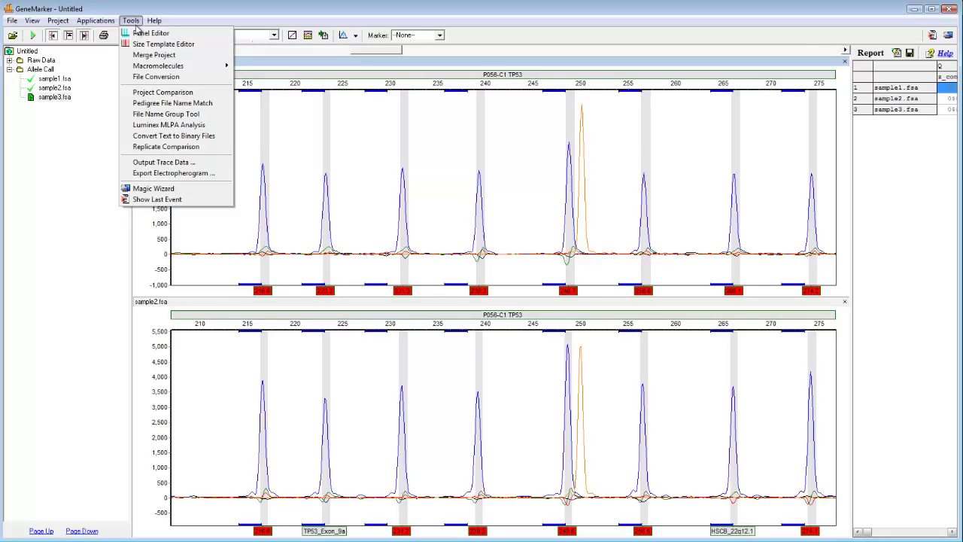
{"action": "left_click", "coordinate": [138, 39]}
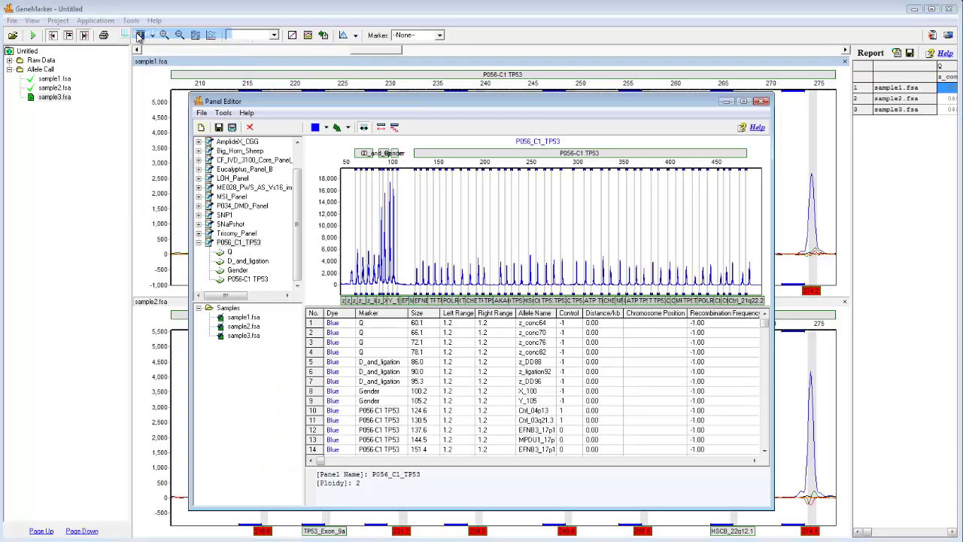
{"action": "left_click", "coordinate": [744, 102]}
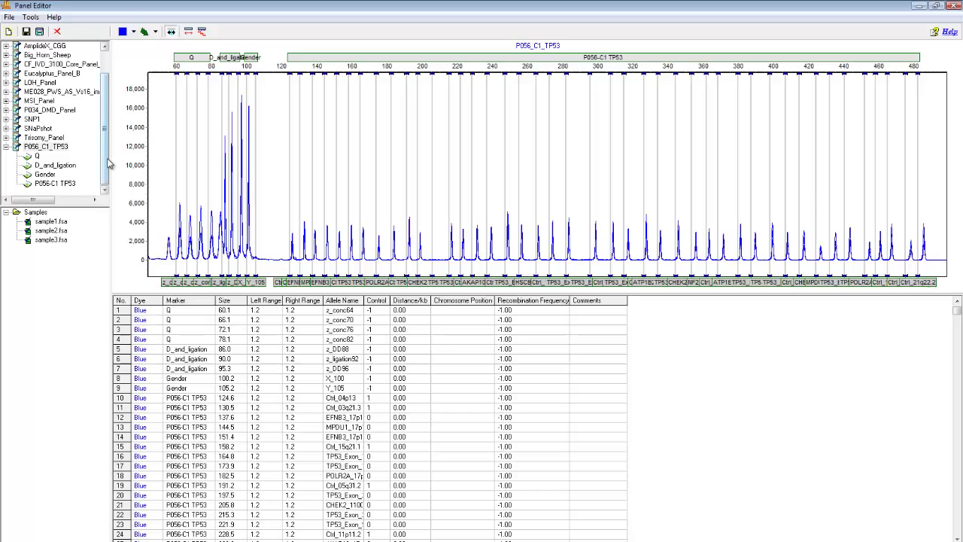
{"action": "left_click_drag", "start_coordinate": [110, 162], "coordinate": [155, 162]}
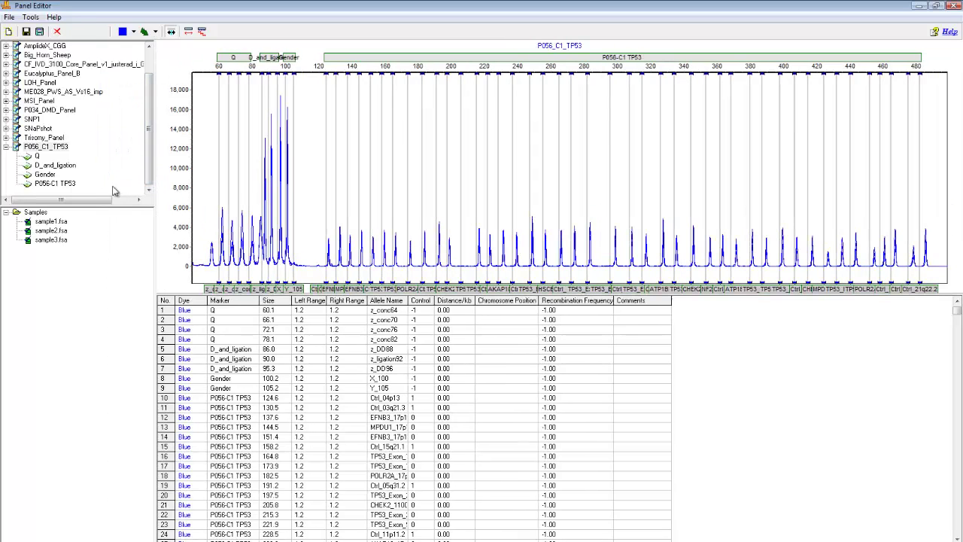
{"action": "left_click_drag", "start_coordinate": [106, 208], "coordinate": [106, 239]}
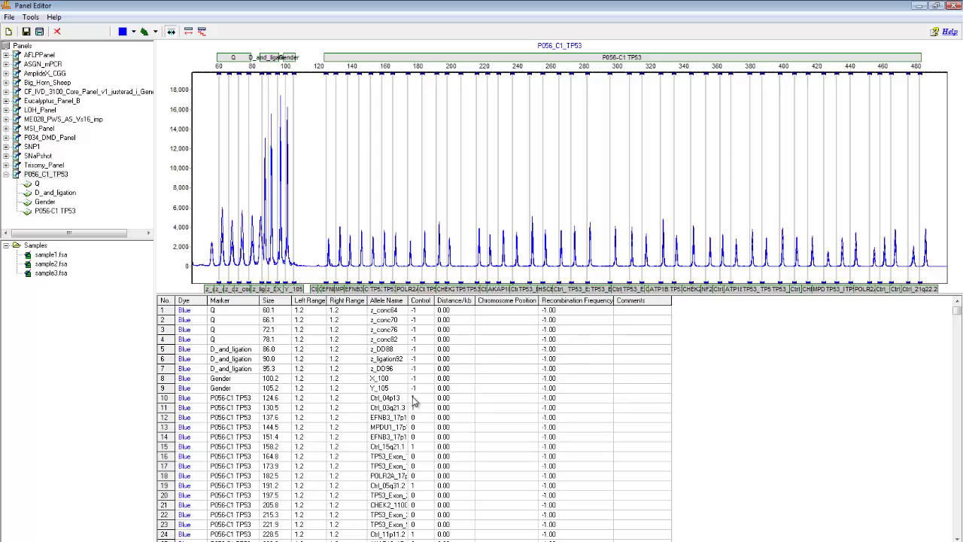
- Show the P056_C1_TP53 panel and preview its traces in Gel Image and Max and Average modes
{"action": "left_click", "coordinate": [57, 120]}
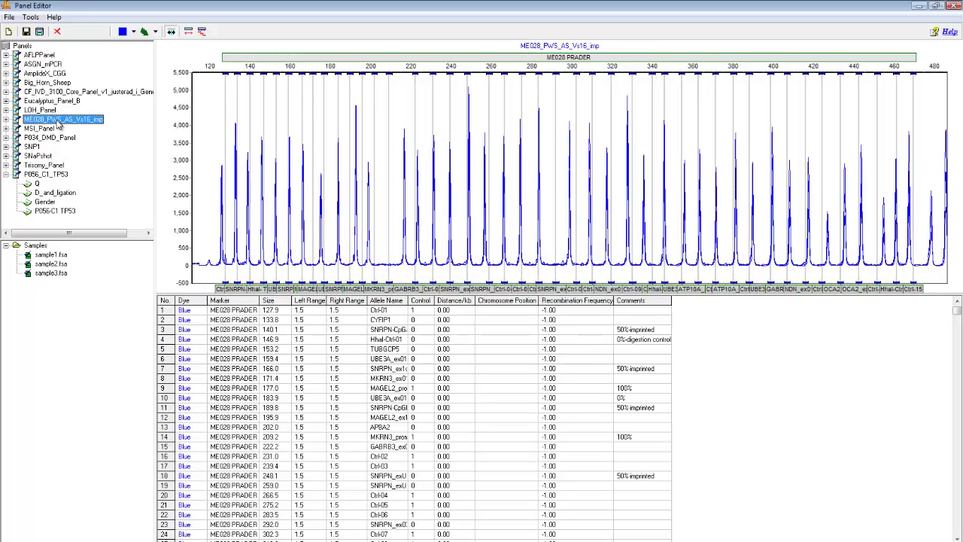
{"action": "left_click", "coordinate": [48, 175]}
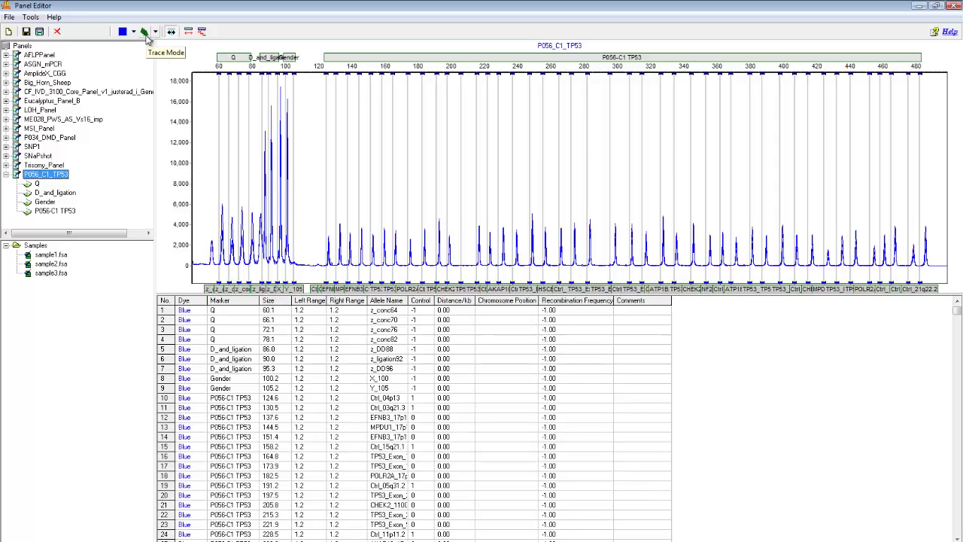
{"action": "left_click", "coordinate": [155, 34]}
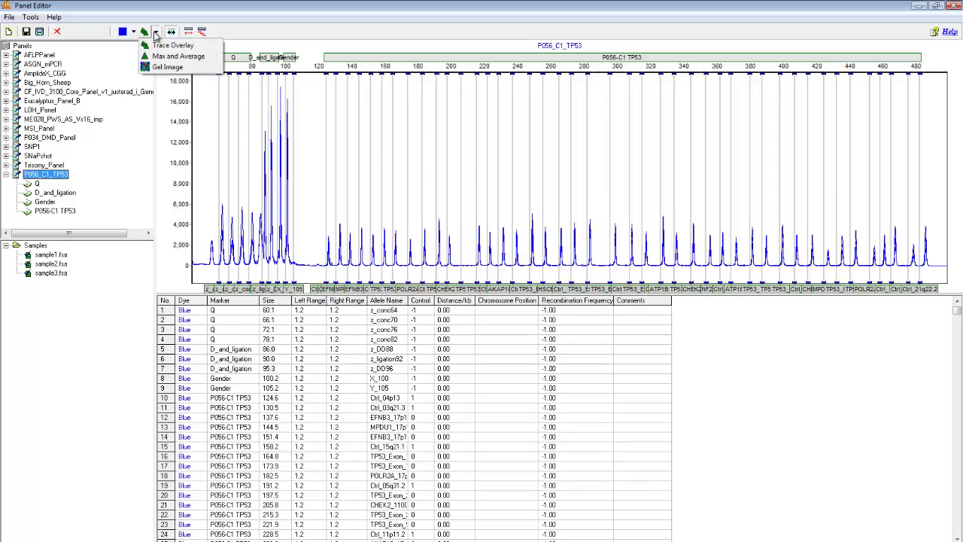
{"action": "left_click", "coordinate": [147, 32]}
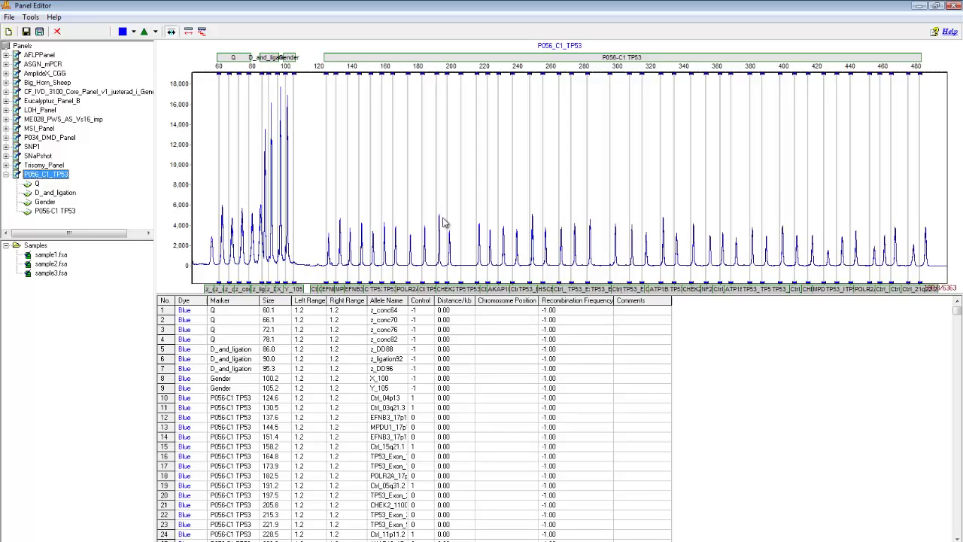
{"action": "left_click", "coordinate": [145, 32]}
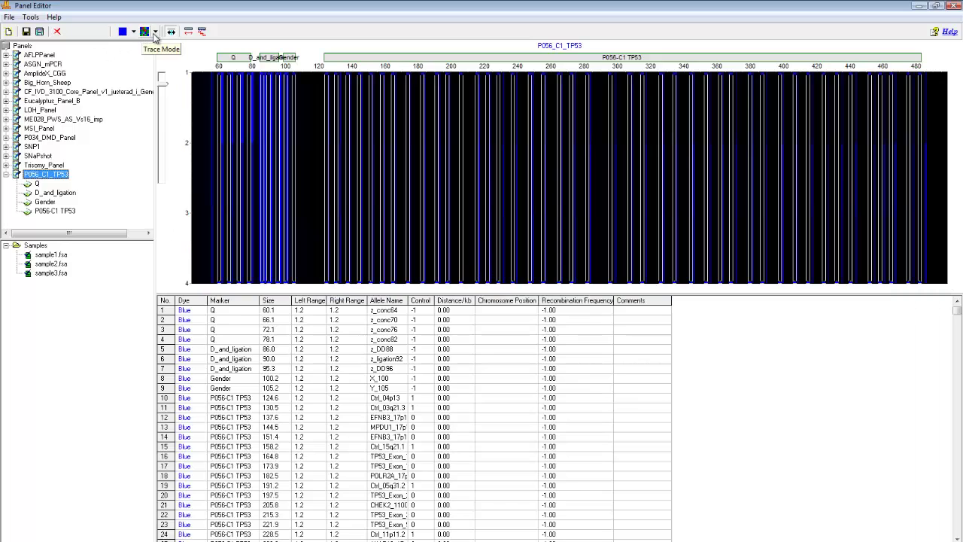
{"action": "left_click", "coordinate": [155, 32]}
{"action": "left_click", "coordinate": [154, 57]}
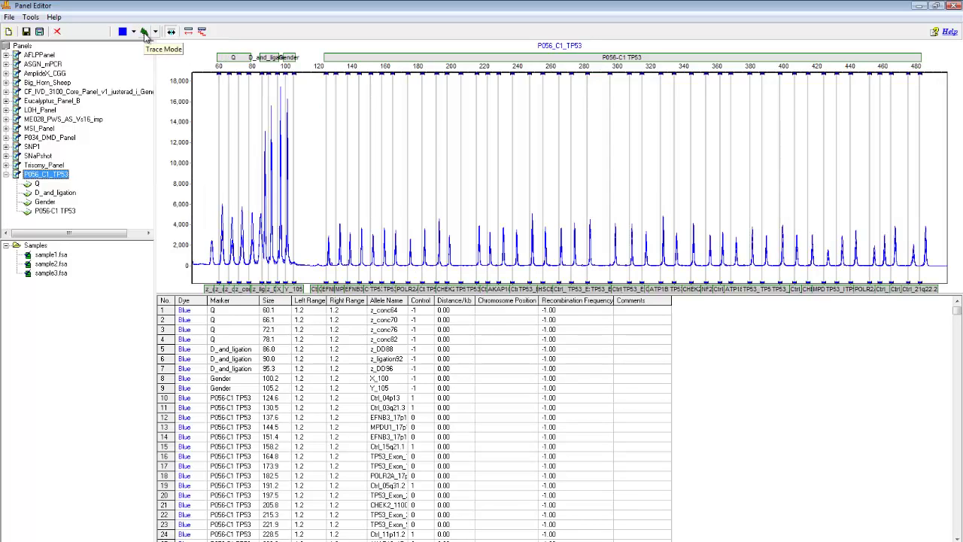
{"action": "left_click", "coordinate": [156, 33]}
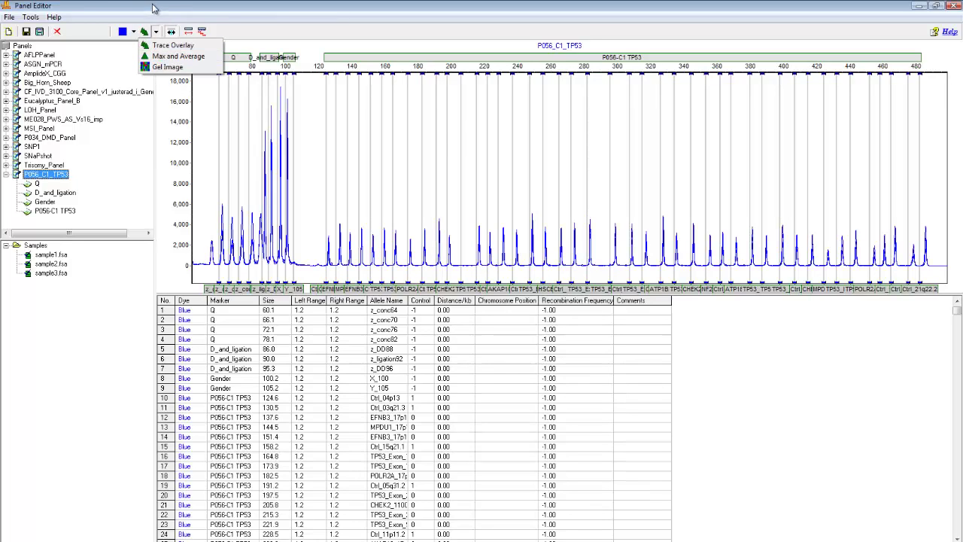
{"action": "left_click", "coordinate": [152, 7]}
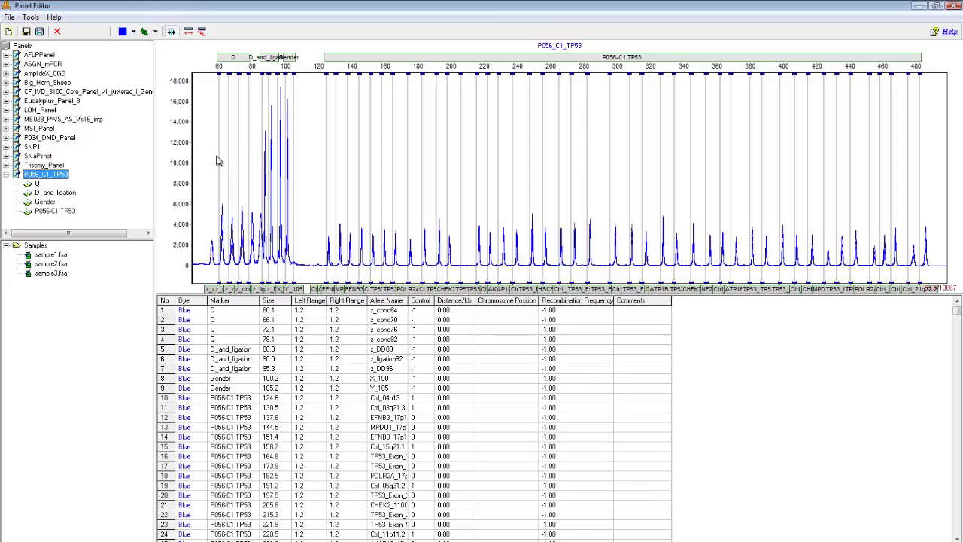
- Zoom into the control and TP53 probe peaks, panning across roughly 413–490 bp
{"action": "left_click_drag", "start_coordinate": [216, 160], "coordinate": [312, 280]}
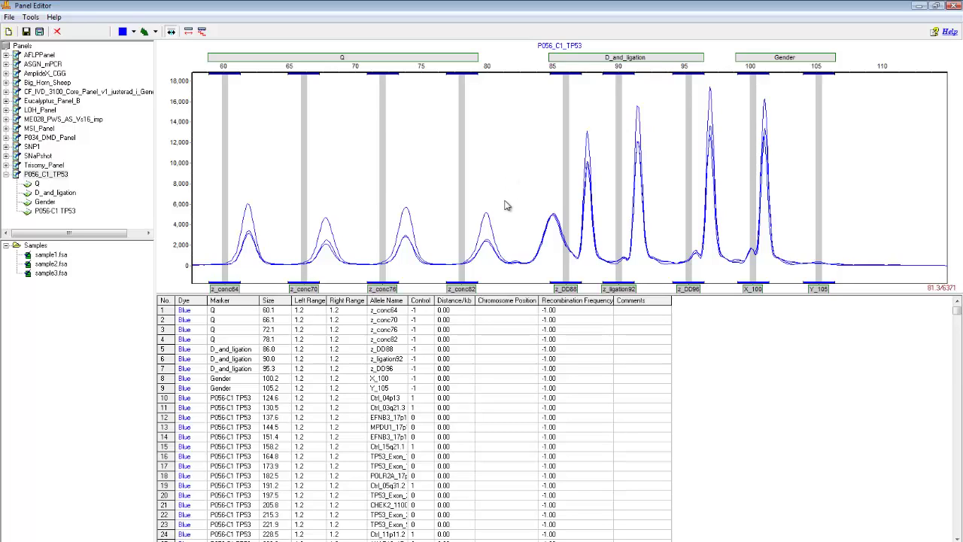
{"action": "left_click_drag", "start_coordinate": [506, 206], "coordinate": [426, 139]}
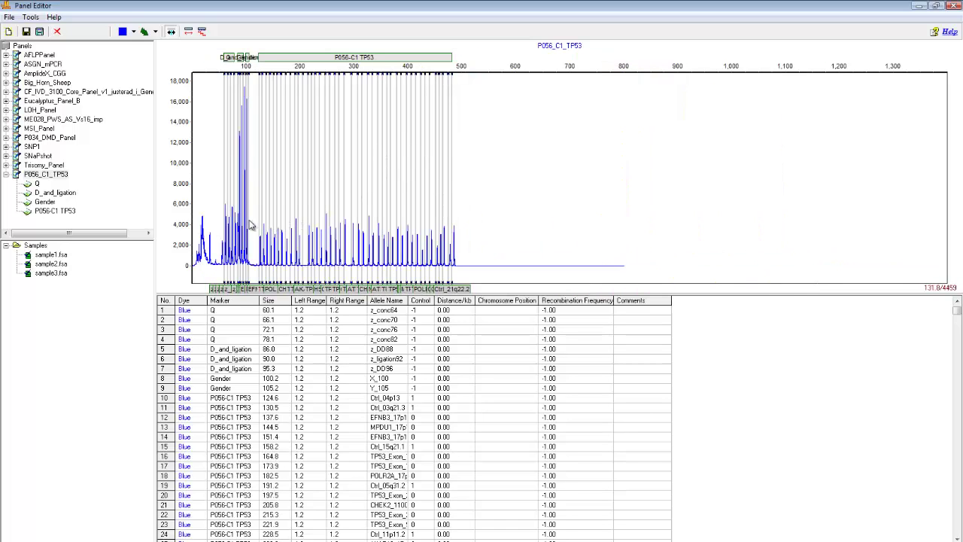
{"action": "mouse_move", "coordinate": [252, 221]}
{"action": "left_mouse_down"}
{"action": "mouse_move", "coordinate": [464, 275]}
{"action": "mouse_move", "coordinate": [450, 254]}
{"action": "left_mouse_up"}
{"action": "scroll", "coordinate": [616, 217], "scroll_direction": "down", "scroll_amount": 3}
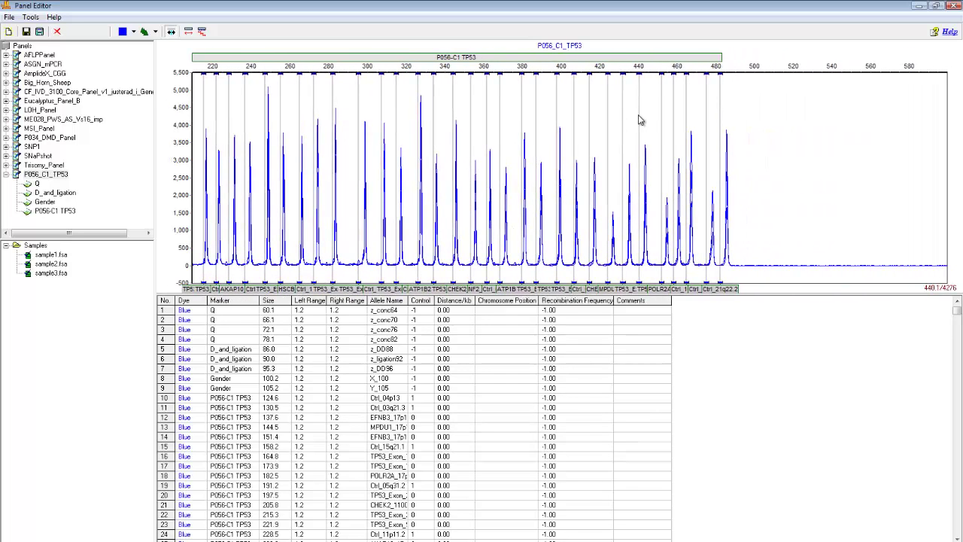
{"action": "left_click_drag", "start_coordinate": [639, 120], "coordinate": [753, 262]}
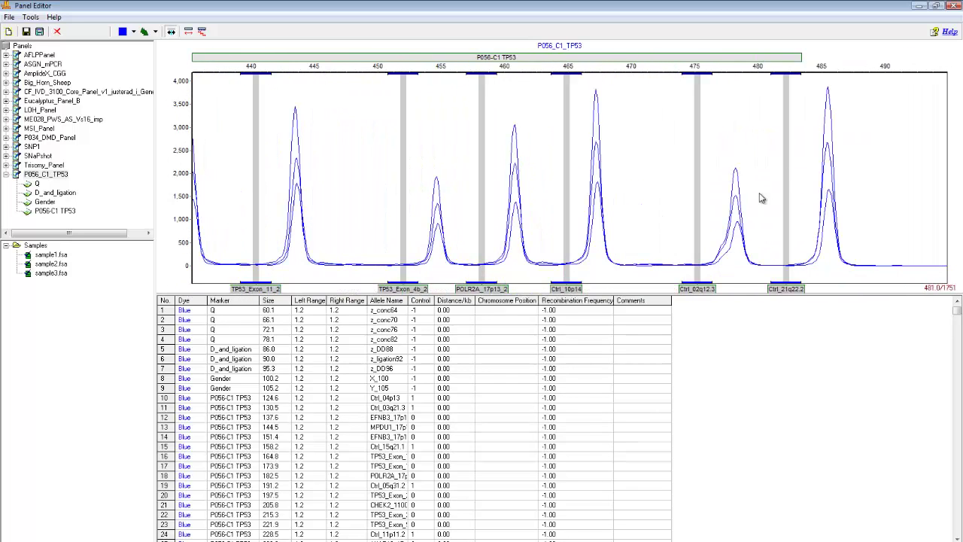
{"action": "mouse_move", "coordinate": [539, 230]}
{"action": "left_mouse_down"}
{"action": "mouse_move", "coordinate": [640, 221]}
{"action": "mouse_move", "coordinate": [548, 242]}
{"action": "left_mouse_up"}
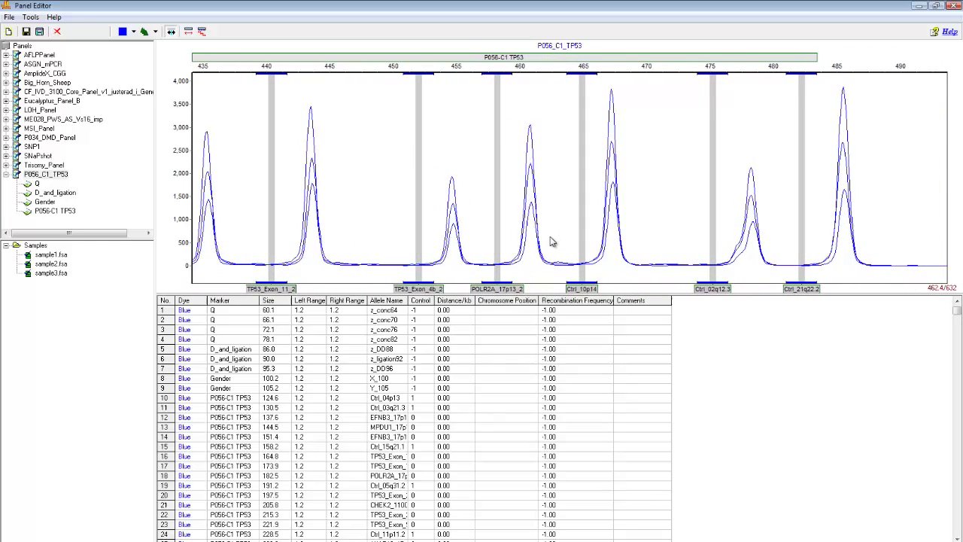
{"action": "left_click_drag", "start_coordinate": [548, 242], "coordinate": [559, 238]}
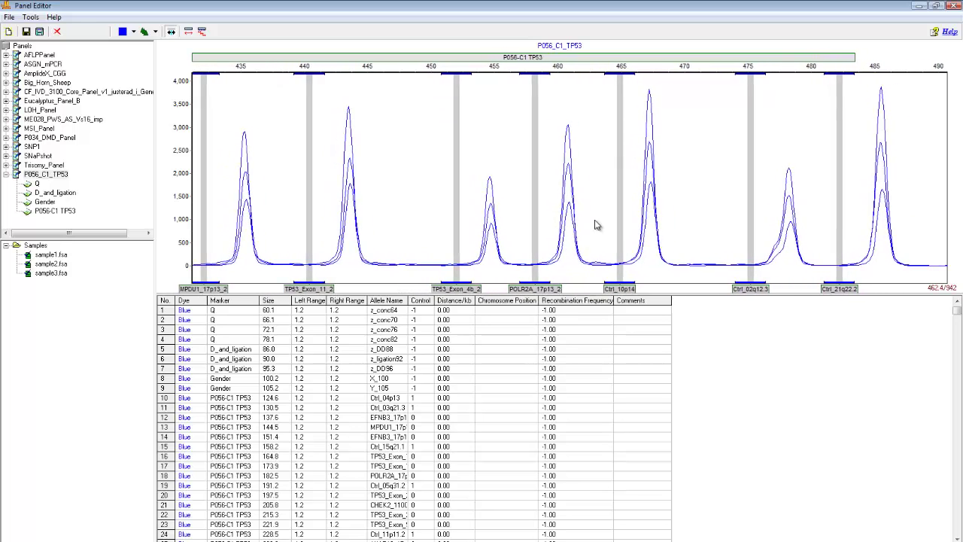
{"action": "left_click_drag", "start_coordinate": [428, 223], "coordinate": [640, 223]}
{"action": "left_click_drag", "start_coordinate": [434, 220], "coordinate": [576, 204]}
- Zoom back out, then close in on the Ctrl_02q12.3 and Ctrl_21q22.2 bins at 468–494 bp
{"action": "double_click", "coordinate": [576, 204]}
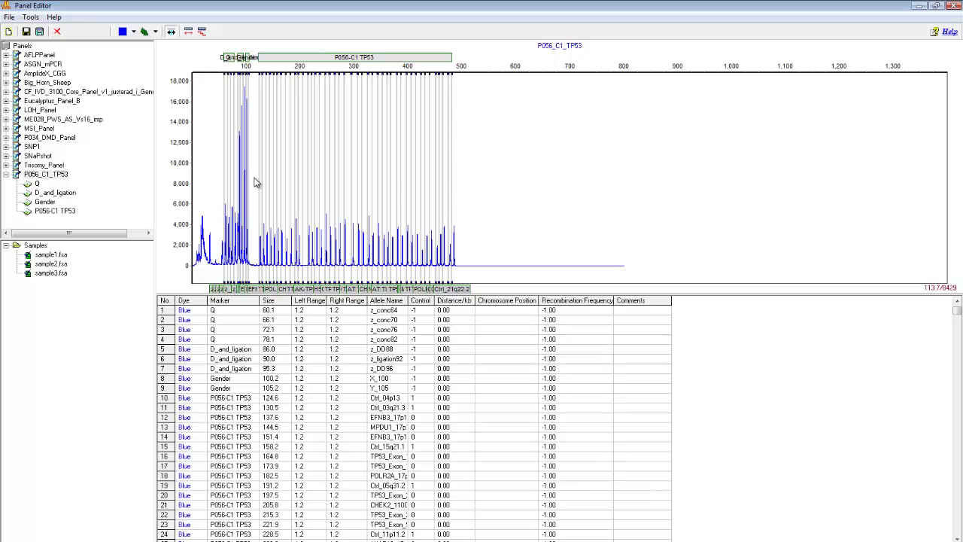
{"action": "left_click_drag", "start_coordinate": [254, 173], "coordinate": [461, 231]}
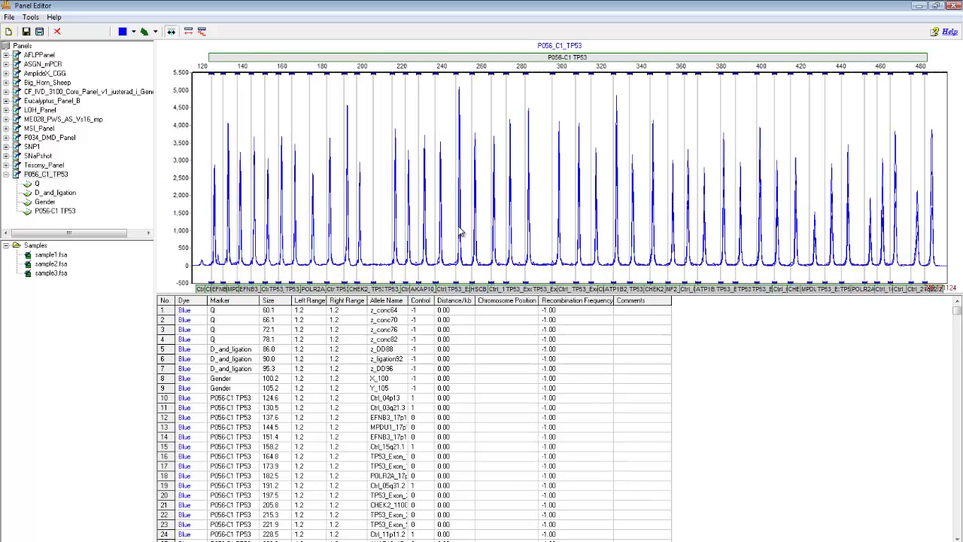
{"action": "left_click_drag", "start_coordinate": [537, 211], "coordinate": [496, 215]}
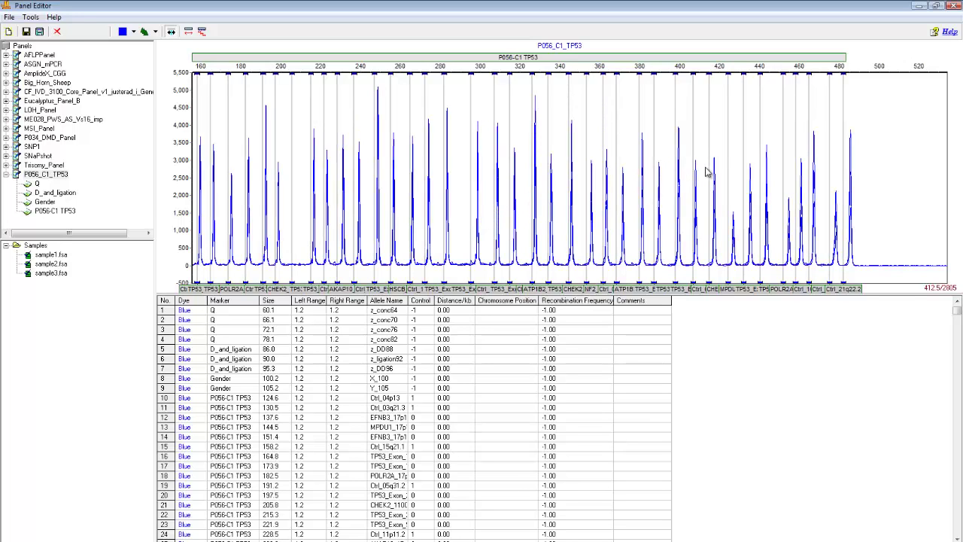
{"action": "mouse_move", "coordinate": [866, 198]}
{"action": "left_mouse_down"}
{"action": "mouse_move", "coordinate": [682, 158]}
{"action": "mouse_move", "coordinate": [702, 194]}
{"action": "left_mouse_up"}
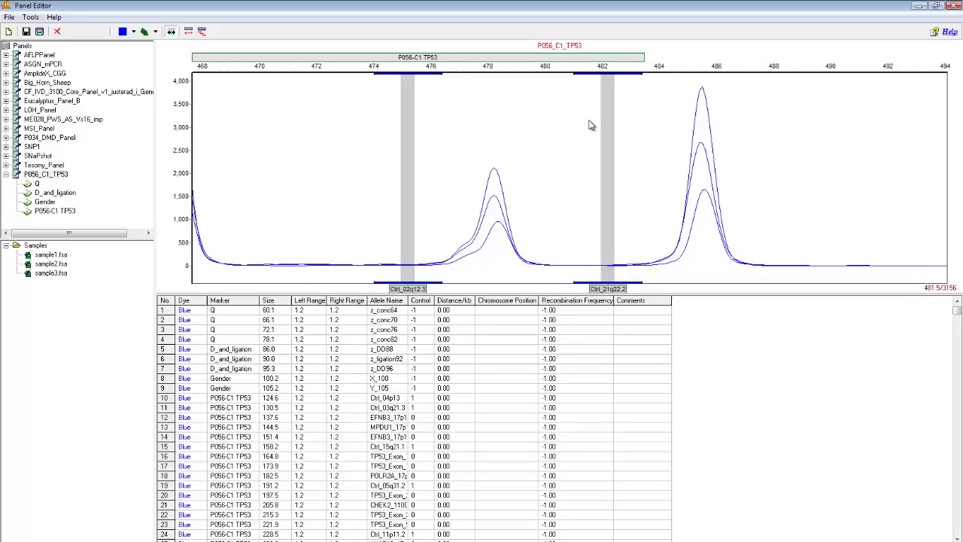
- Move the Ctrl_21q22.2 and Ctrl_02q12.3 bins onto their peaks near 482 and 478 bp
{"action": "left_click", "coordinate": [606, 163]}
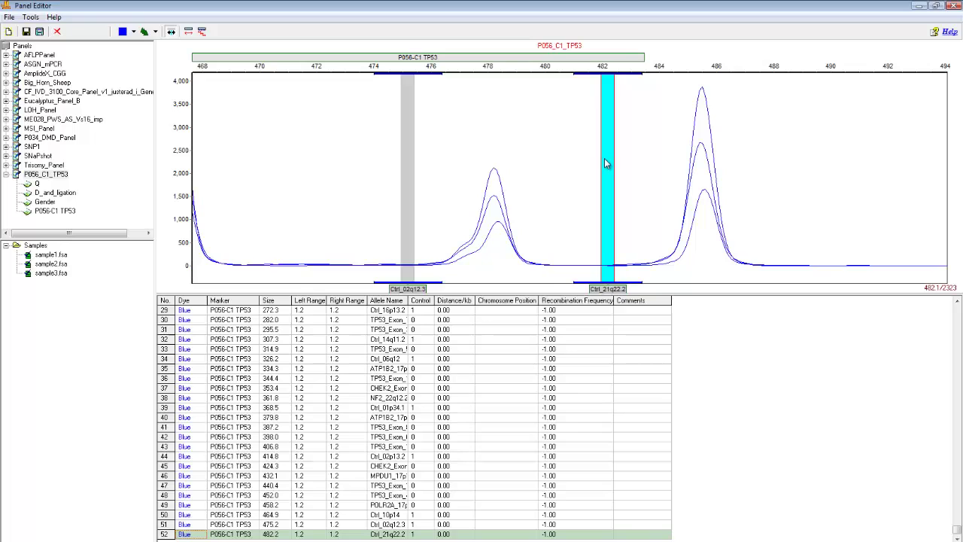
{"action": "left_click_drag", "start_coordinate": [604, 159], "coordinate": [701, 156]}
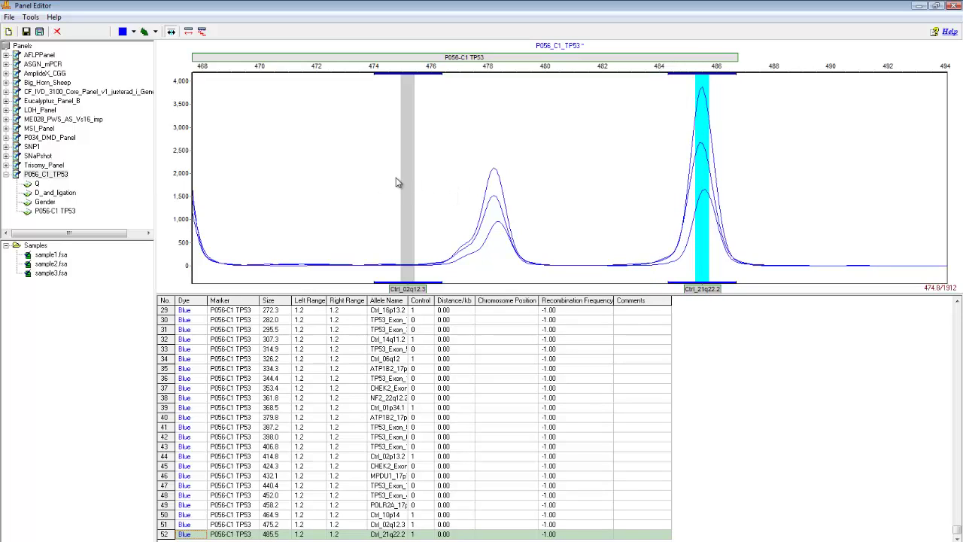
{"action": "left_click_drag", "start_coordinate": [406, 184], "coordinate": [479, 183]}
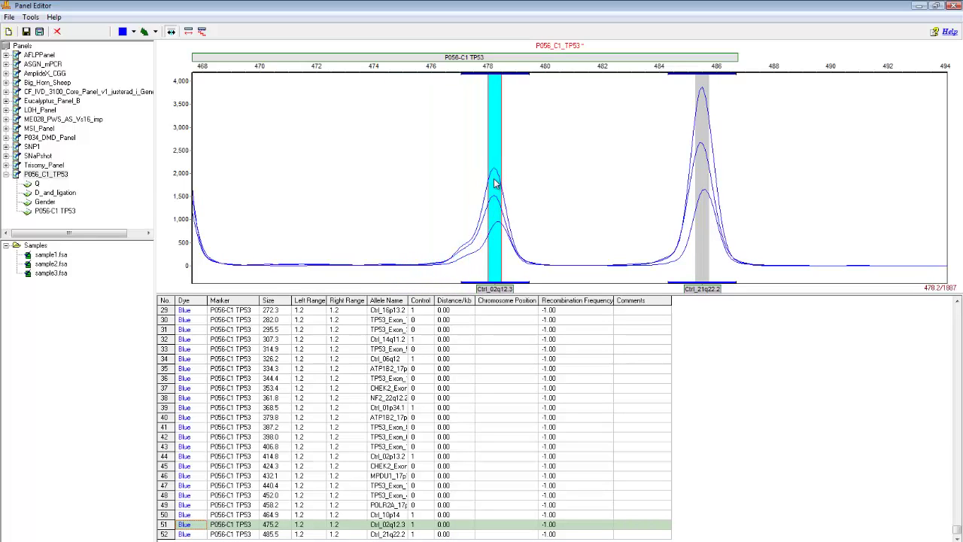
{"action": "left_click_drag", "start_coordinate": [479, 183], "coordinate": [495, 182]}
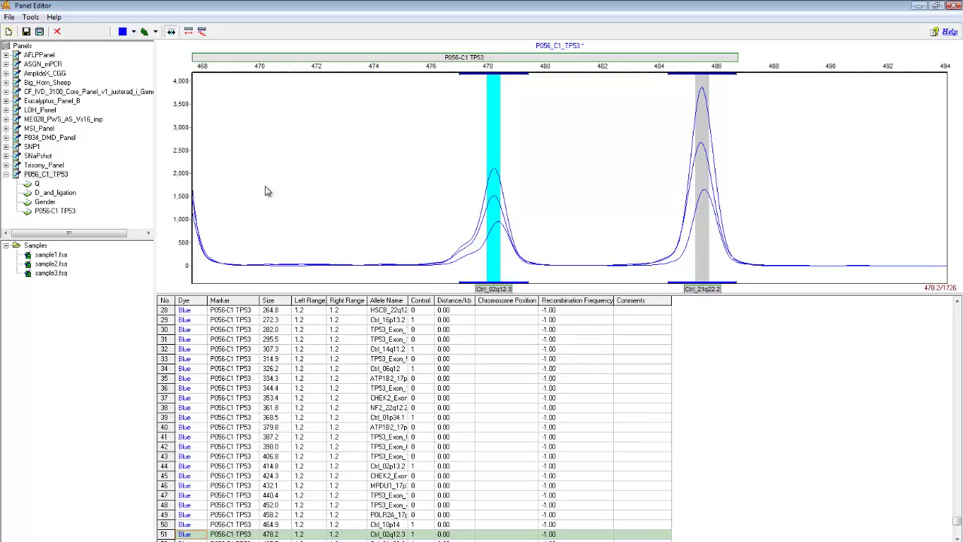
- Centre bins Ctrl_10p14 (467), POLR2A_17p13_2 (460.7), TP53_Exon_11_2 (443.5), MPDU1_17p13_2 (435.3) on peaks
{"action": "left_click_drag", "start_coordinate": [264, 191], "coordinate": [628, 186]}
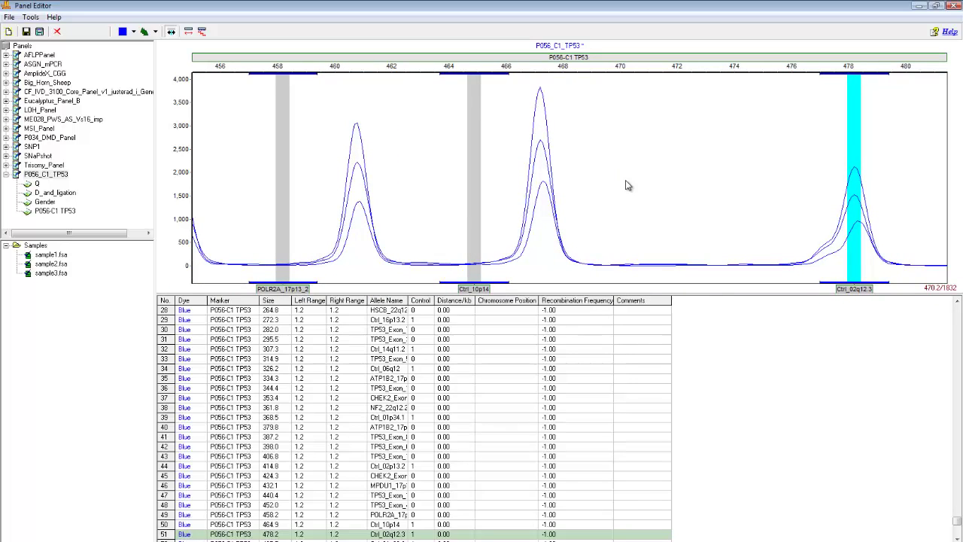
{"action": "left_click_drag", "start_coordinate": [483, 184], "coordinate": [543, 185]}
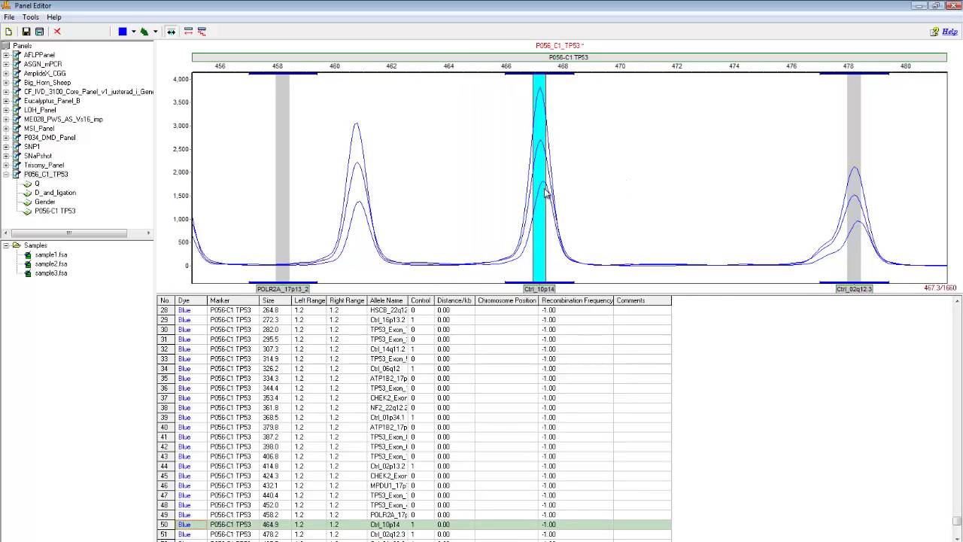
{"action": "left_click_drag", "start_coordinate": [286, 185], "coordinate": [499, 179]}
{"action": "left_click_drag", "start_coordinate": [326, 181], "coordinate": [465, 179]}
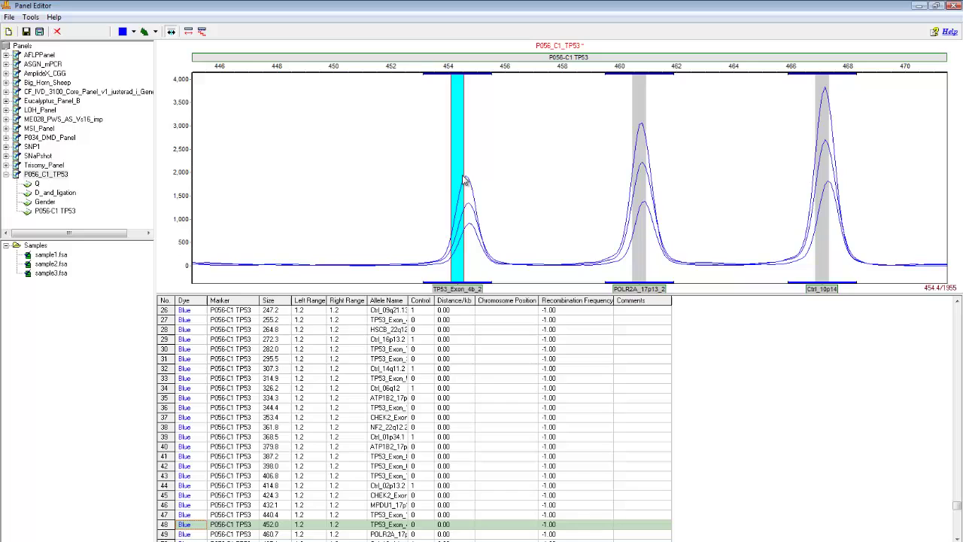
{"action": "left_click_drag", "start_coordinate": [241, 188], "coordinate": [481, 186]}
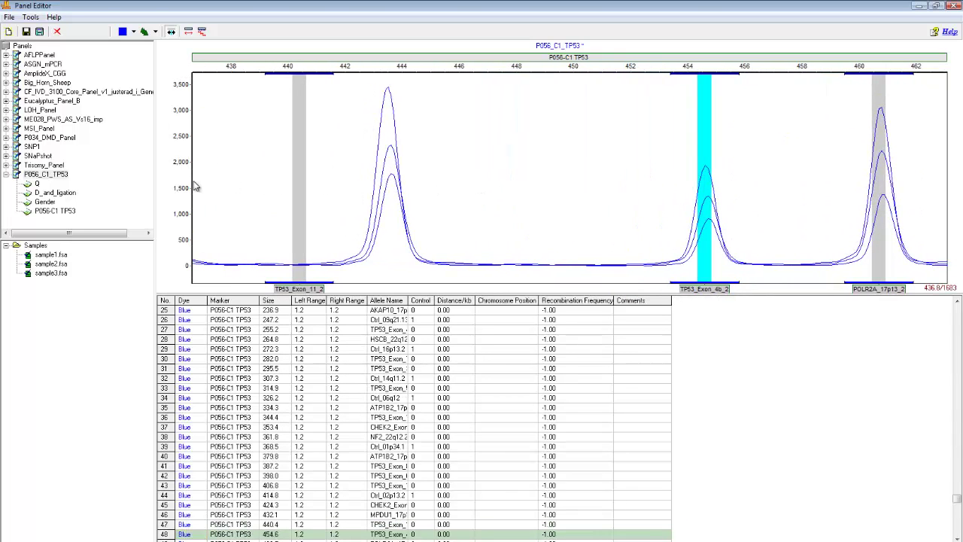
{"action": "left_click_drag", "start_coordinate": [293, 200], "coordinate": [387, 194]}
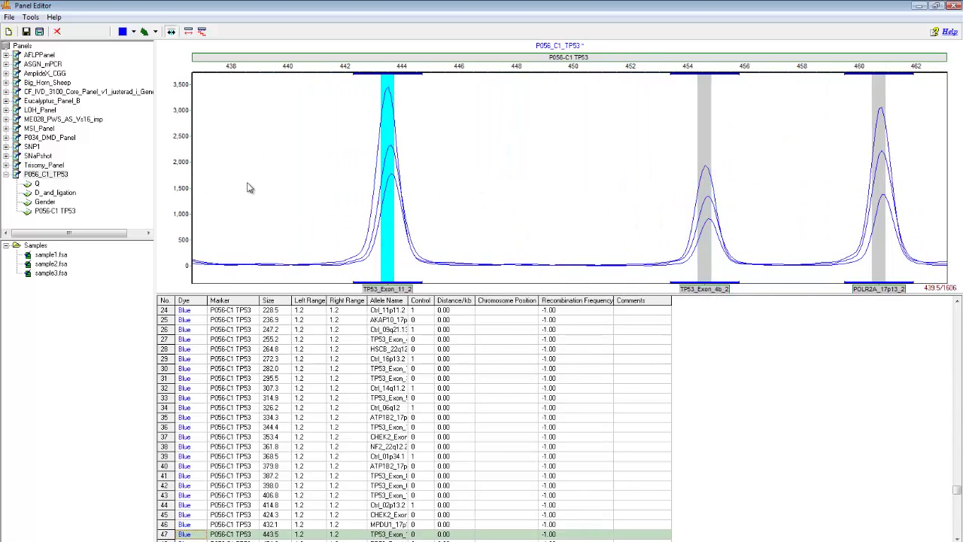
{"action": "left_click_drag", "start_coordinate": [249, 188], "coordinate": [505, 186]}
{"action": "left_click_drag", "start_coordinate": [290, 202], "coordinate": [384, 202]}
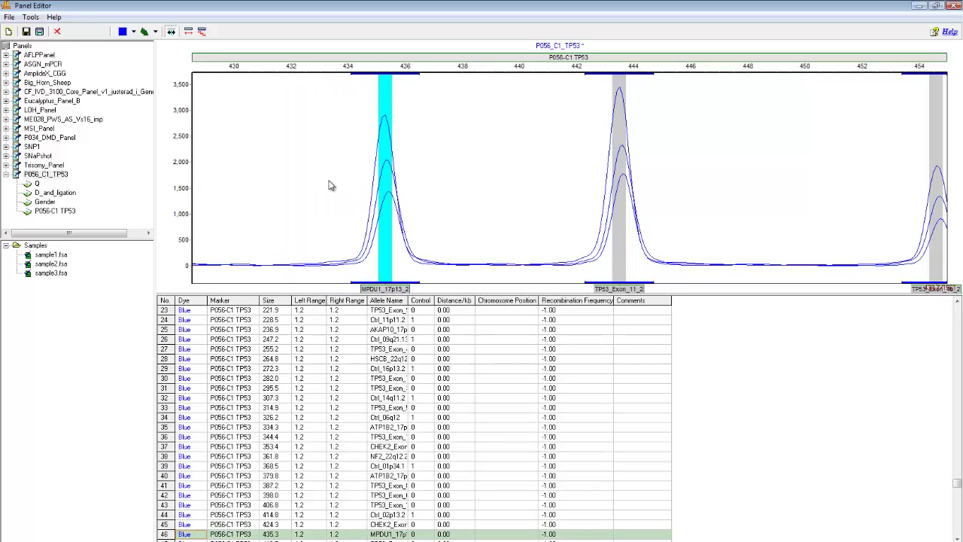
- Move the CHEK2_Exon_8 (426.8) and Ctrl_02p13.2 (417.3) bins onto their peaks
{"action": "left_click_drag", "start_coordinate": [328, 186], "coordinate": [842, 184]}
{"action": "mouse_move", "coordinate": [587, 180]}
{"action": "left_mouse_down"}
{"action": "mouse_move", "coordinate": [687, 204]}
{"action": "mouse_move", "coordinate": [655, 204]}
{"action": "left_mouse_up"}
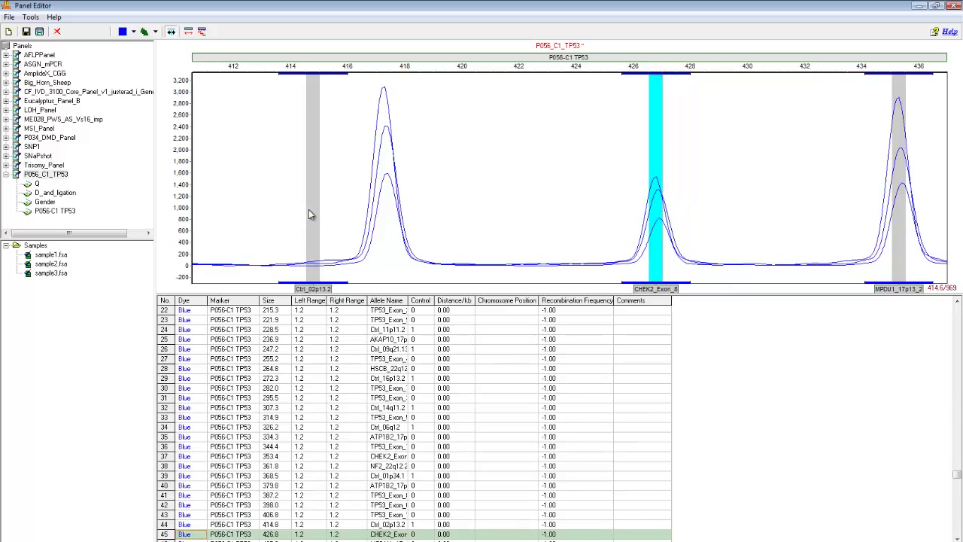
{"action": "mouse_move", "coordinate": [308, 212]}
{"action": "left_mouse_down"}
{"action": "mouse_move", "coordinate": [379, 221]}
{"action": "mouse_move", "coordinate": [441, 211]}
{"action": "left_mouse_up"}
{"action": "scroll", "coordinate": [374, 219], "scroll_direction": "up", "scroll_amount": 3}
{"action": "scroll", "coordinate": [492, 208], "scroll_direction": "up", "scroll_amount": 3}
{"action": "scroll", "coordinate": [271, 220], "scroll_direction": "up", "scroll_amount": 2}
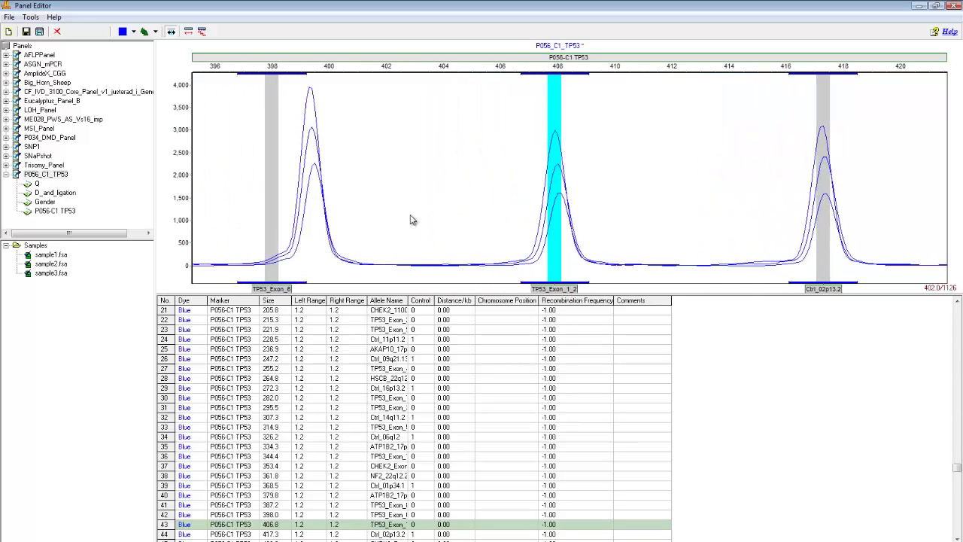
{"action": "scroll", "coordinate": [421, 218], "scroll_direction": "up", "scroll_amount": 1}
{"action": "scroll", "coordinate": [518, 215], "scroll_direction": "up", "scroll_amount": 1}
{"action": "scroll", "coordinate": [515, 215], "scroll_direction": "up", "scroll_amount": 1}
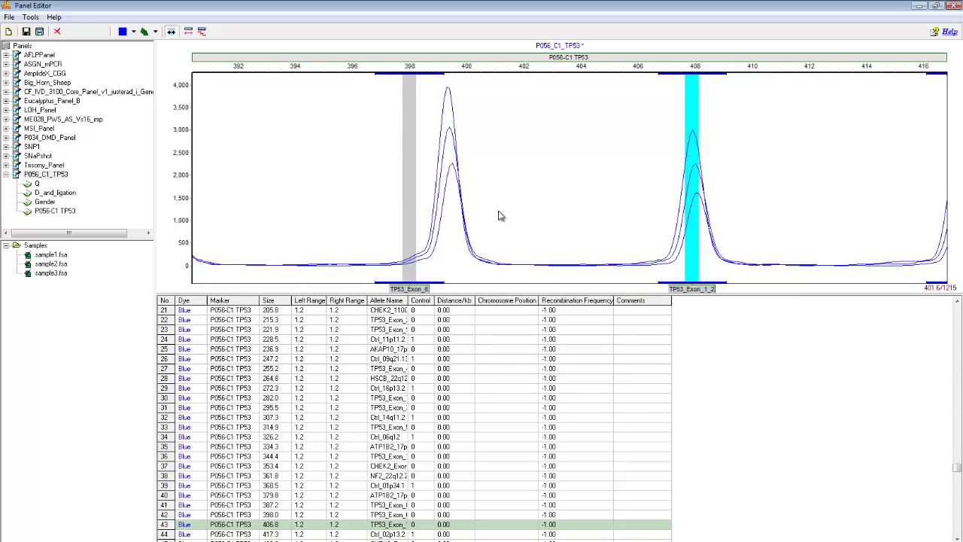
{"action": "scroll", "coordinate": [481, 213], "scroll_direction": "up", "scroll_amount": 1}
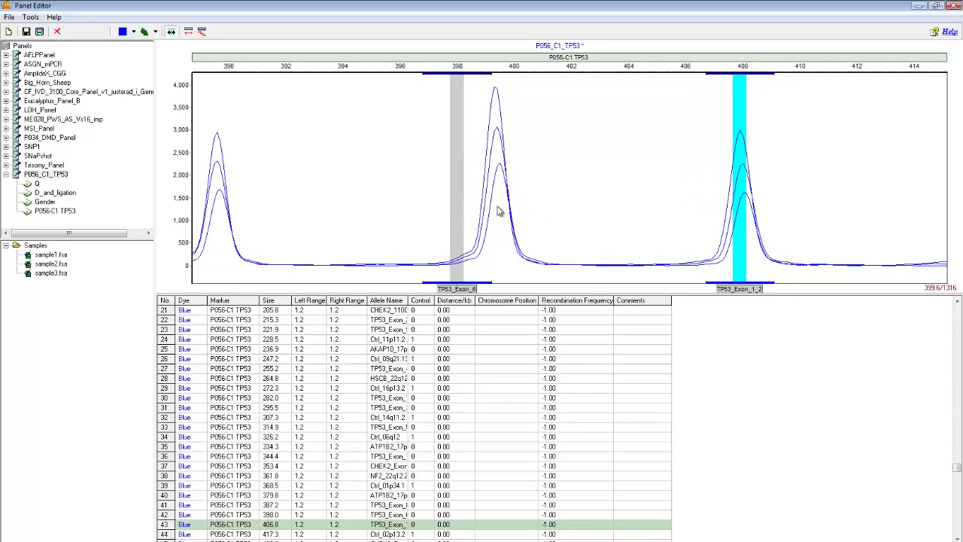
- Centre TP53_Exon_6 (399.3), TP53_Exon_8 (389.6) and ATP1B2_17p13_2 (381.1) bins on their peaks
{"action": "left_click_drag", "start_coordinate": [458, 212], "coordinate": [494, 216]}
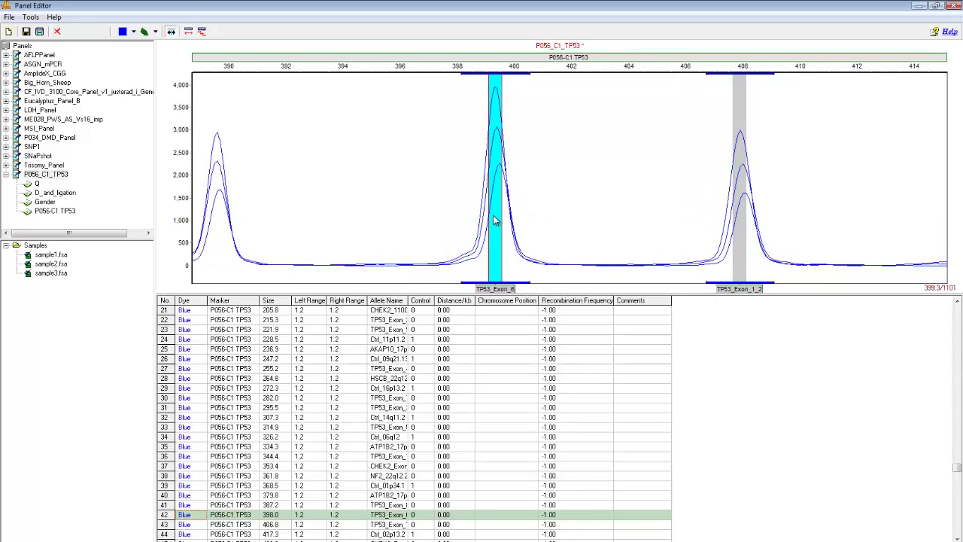
{"action": "scroll", "coordinate": [505, 209], "scroll_direction": "up", "scroll_amount": 7}
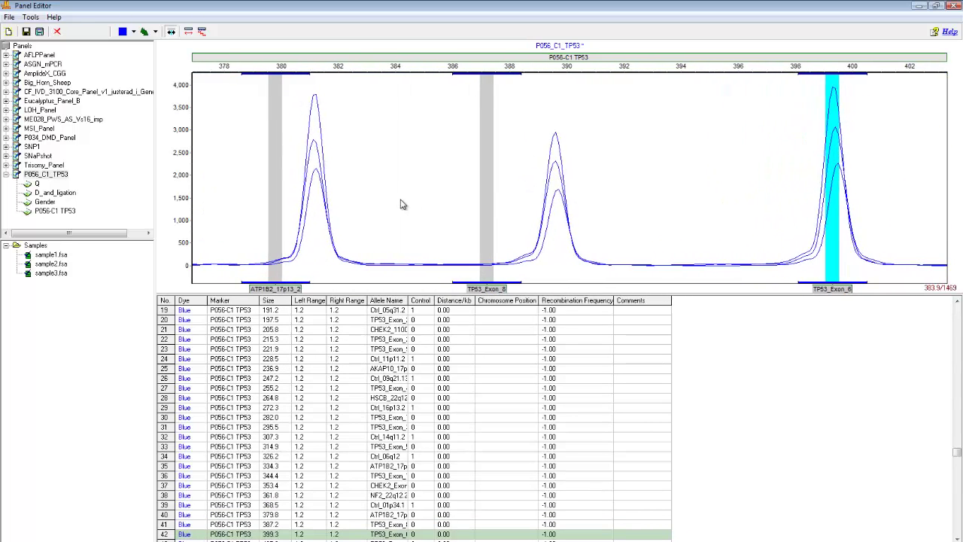
{"action": "scroll", "coordinate": [462, 204], "scroll_direction": "up", "scroll_amount": 3}
{"action": "left_click_drag", "start_coordinate": [579, 212], "coordinate": [649, 210]}
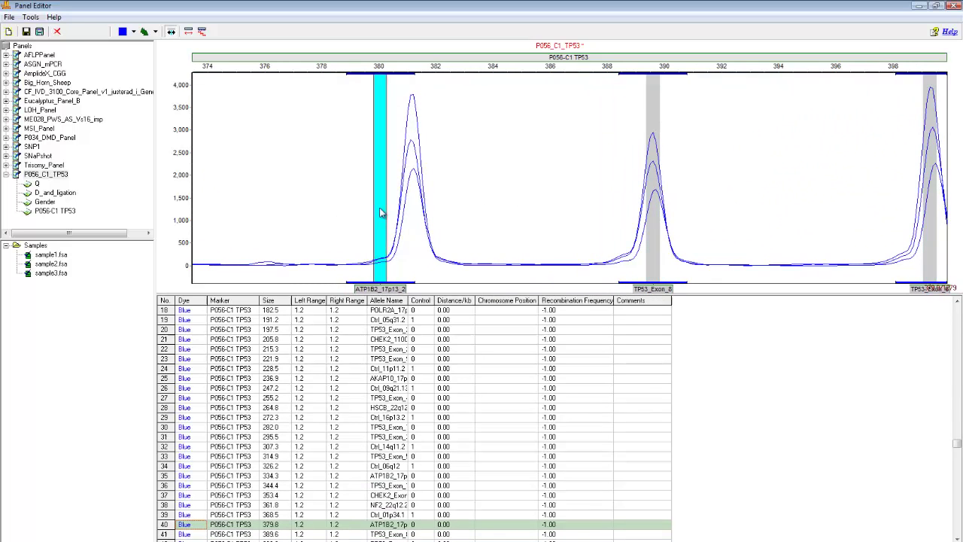
{"action": "left_click_drag", "start_coordinate": [372, 212], "coordinate": [410, 212]}
{"action": "scroll", "coordinate": [482, 200], "scroll_direction": "up", "scroll_amount": 3}
{"action": "scroll", "coordinate": [312, 196], "scroll_direction": "up", "scroll_amount": 1}
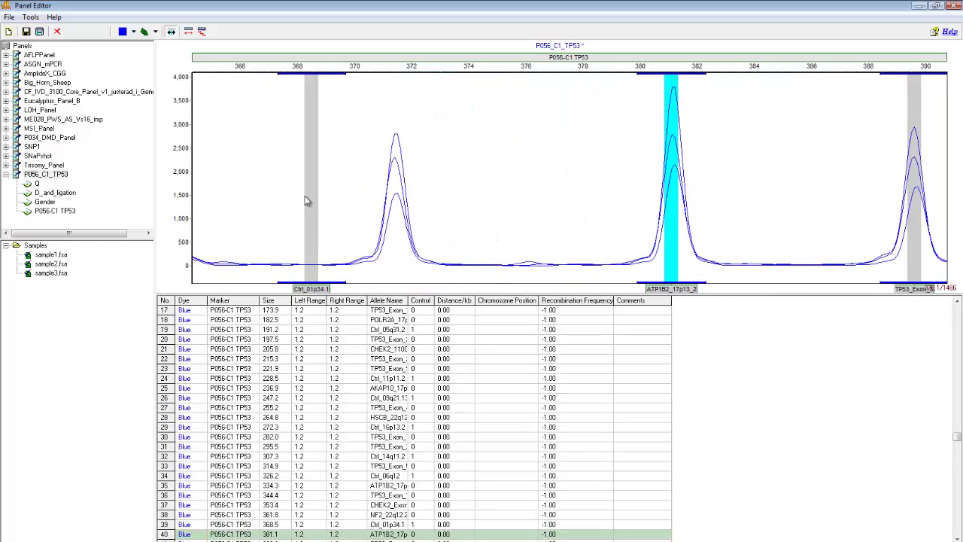
{"action": "scroll", "coordinate": [443, 198], "scroll_direction": "up", "scroll_amount": 3}
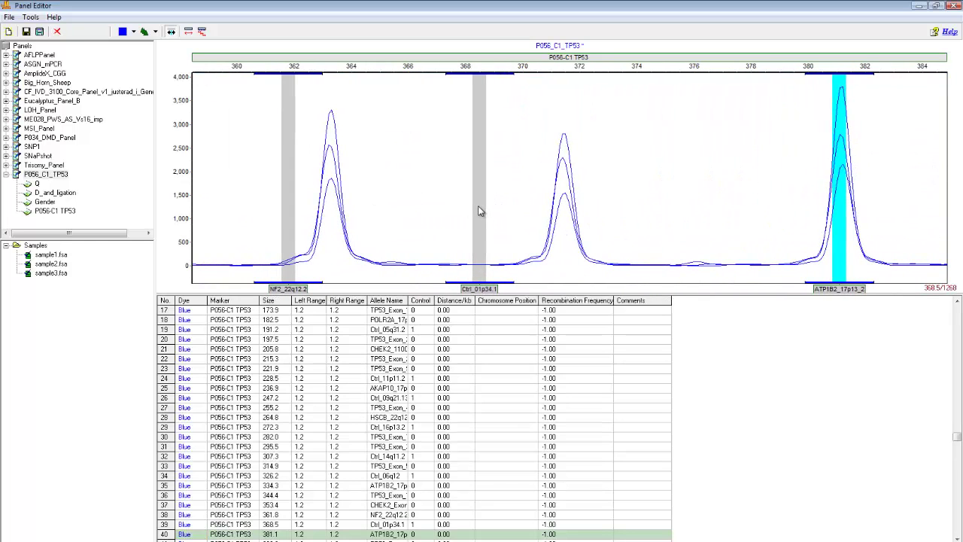
- Move the Ctrl_01p34.1 (371.5) and NF2_22q12.2 (363.2) bins onto their peaks
{"action": "mouse_move", "coordinate": [480, 210]}
{"action": "left_mouse_down"}
{"action": "mouse_move", "coordinate": [596, 209]}
{"action": "mouse_move", "coordinate": [564, 210]}
{"action": "left_mouse_up"}
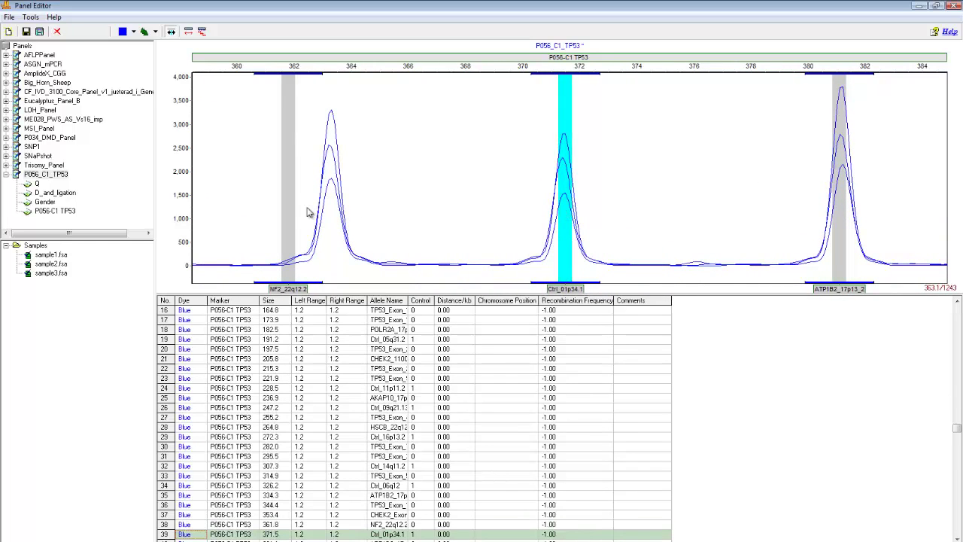
{"action": "scroll", "coordinate": [412, 204], "scroll_direction": "up", "scroll_amount": 2}
{"action": "left_click_drag", "start_coordinate": [404, 205], "coordinate": [442, 220]}
{"action": "scroll", "coordinate": [234, 218], "scroll_direction": "up", "scroll_amount": 2}
{"action": "scroll", "coordinate": [266, 211], "scroll_direction": "up", "scroll_amount": 3}
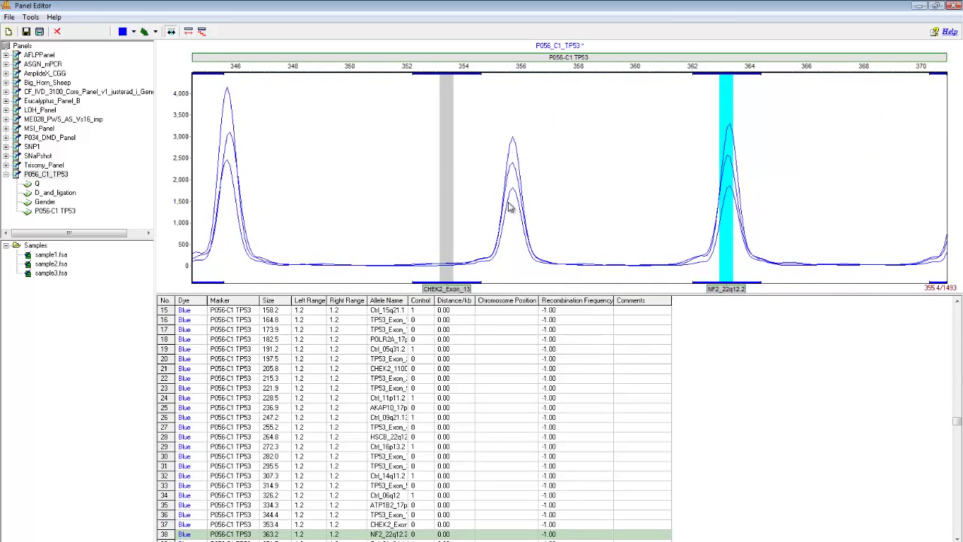
{"action": "scroll", "coordinate": [324, 235], "scroll_direction": "up", "scroll_amount": 1}
{"action": "scroll", "coordinate": [340, 237], "scroll_direction": "up", "scroll_amount": 1}
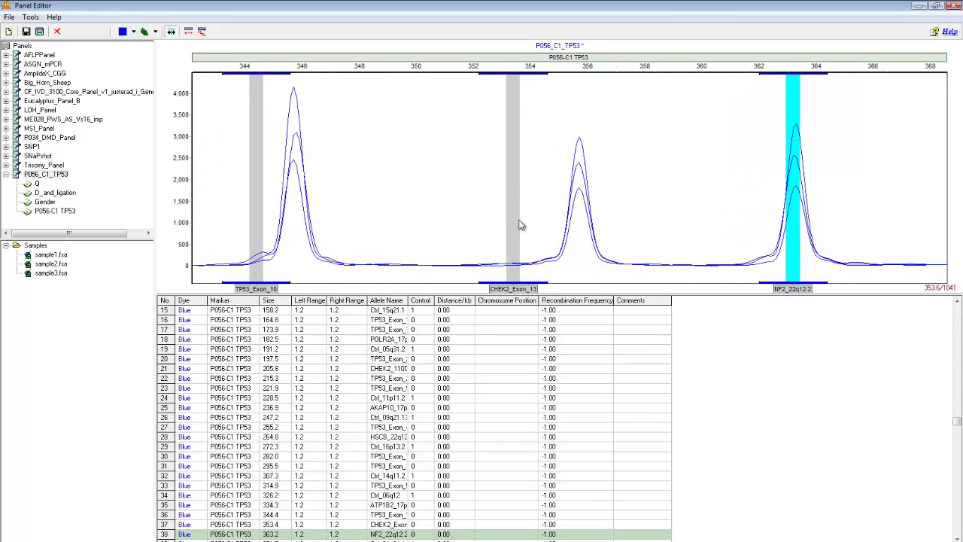
{"action": "left_click_drag", "start_coordinate": [519, 224], "coordinate": [448, 220]}
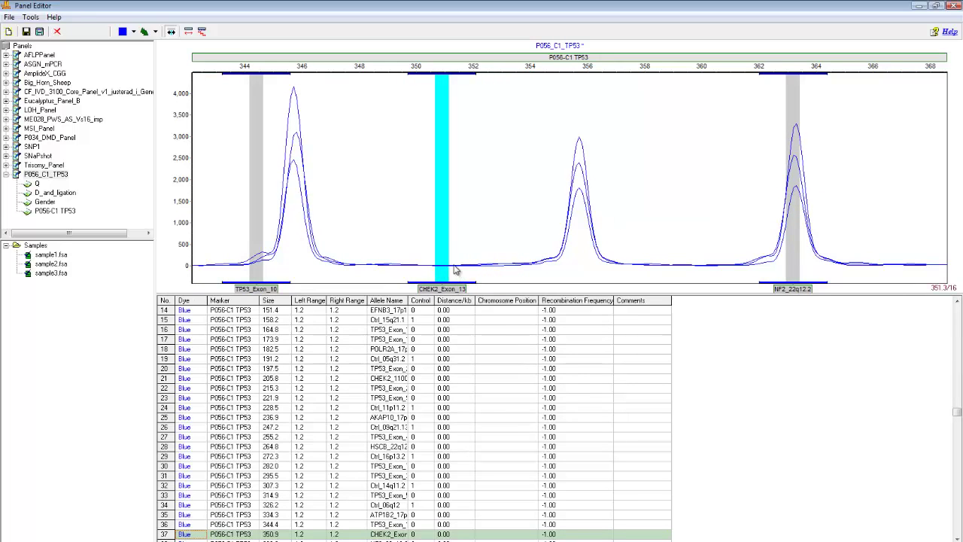
- Centre the CHEK2_Exon_13 (355.7), TP53_Exon_10, Ctrl_06q12 (327.5) and TP53_Exon_5 bins on their peaks
{"action": "mouse_move", "coordinate": [441, 243]}
{"action": "left_mouse_down"}
{"action": "mouse_move", "coordinate": [387, 243]}
{"action": "mouse_move", "coordinate": [590, 245]}
{"action": "left_mouse_up"}
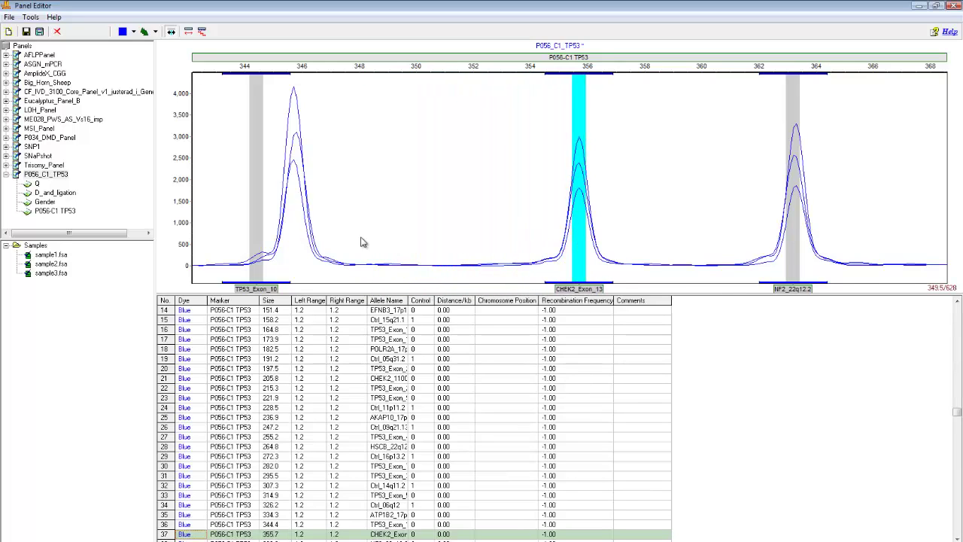
{"action": "left_click_drag", "start_coordinate": [365, 240], "coordinate": [586, 241]}
{"action": "left_click_drag", "start_coordinate": [482, 229], "coordinate": [516, 236]}
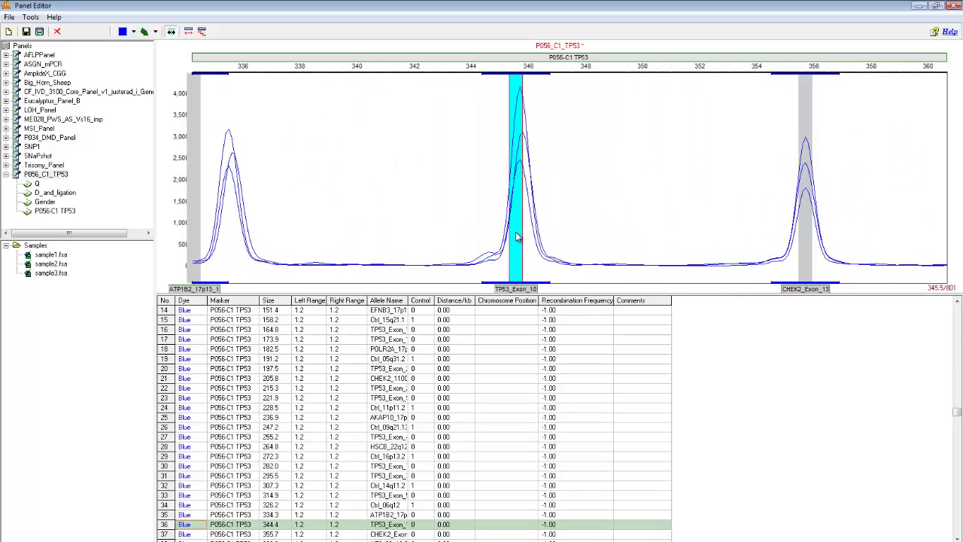
{"action": "left_click_drag", "start_coordinate": [242, 223], "coordinate": [467, 223]}
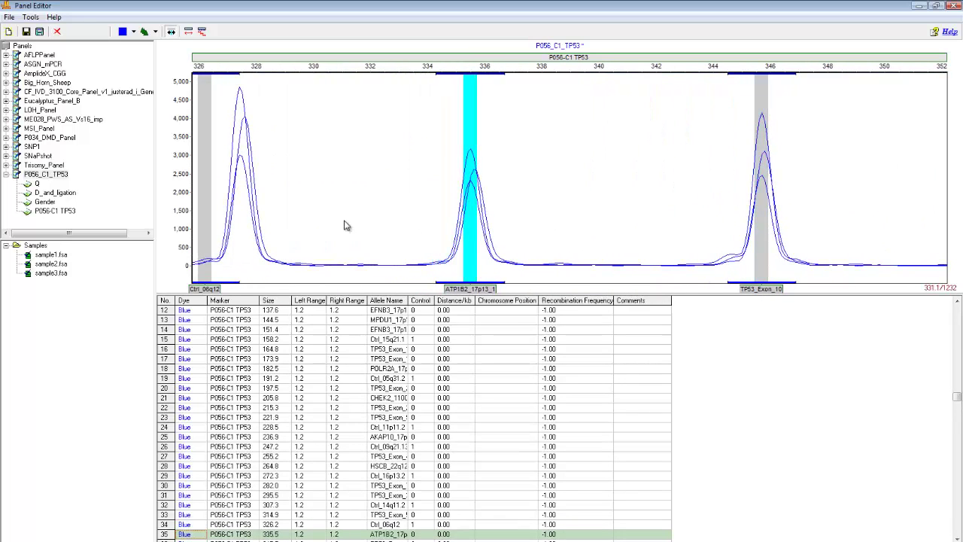
{"action": "left_click_drag", "start_coordinate": [344, 226], "coordinate": [517, 221]}
{"action": "left_click_drag", "start_coordinate": [371, 240], "coordinate": [409, 237]}
{"action": "left_click_drag", "start_coordinate": [289, 240], "coordinate": [530, 235]}
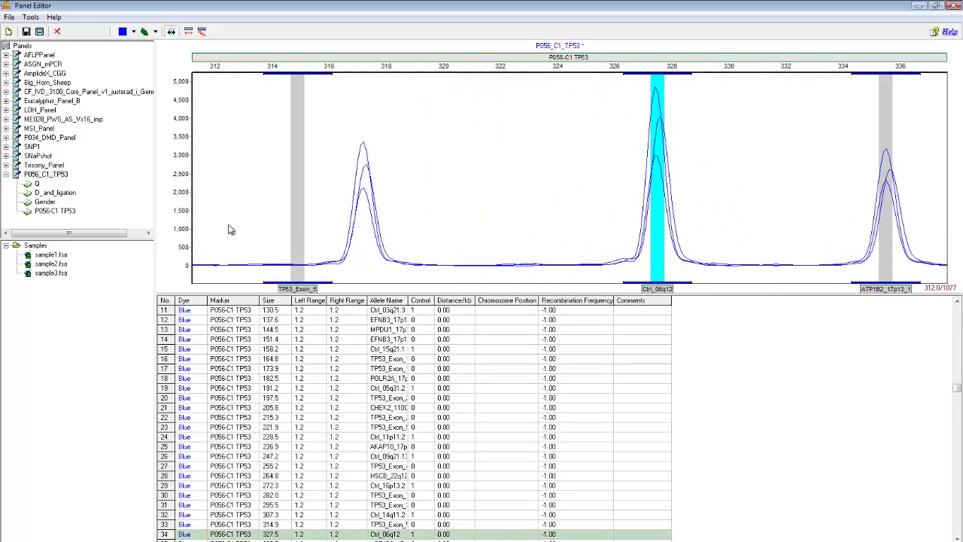
{"action": "mouse_move", "coordinate": [271, 225]}
{"action": "left_mouse_down"}
{"action": "mouse_move", "coordinate": [404, 221]}
{"action": "mouse_move", "coordinate": [391, 232]}
{"action": "mouse_move", "coordinate": [451, 226]}
{"action": "mouse_move", "coordinate": [468, 236]}
{"action": "left_mouse_up"}
- Align the Ctrl_14q11.2, TP53_Exon_3, TP53_Exon_7 and Ctrl_16p13.2 bins with their peaks
{"action": "left_click_drag", "start_coordinate": [340, 231], "coordinate": [466, 230]}
{"action": "left_click_drag", "start_coordinate": [391, 228], "coordinate": [442, 228]}
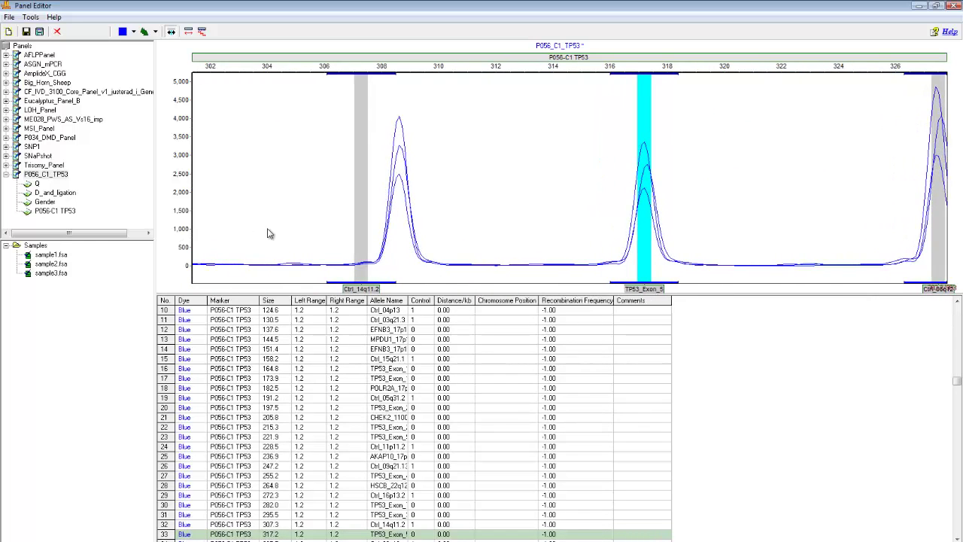
{"action": "left_click_drag", "start_coordinate": [270, 234], "coordinate": [554, 237]}
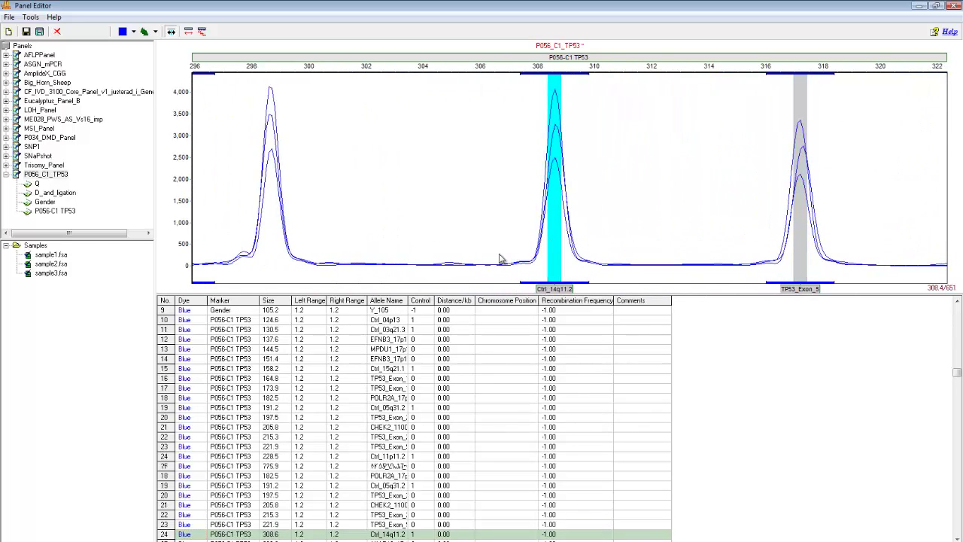
{"action": "left_click_drag", "start_coordinate": [333, 226], "coordinate": [593, 217]}
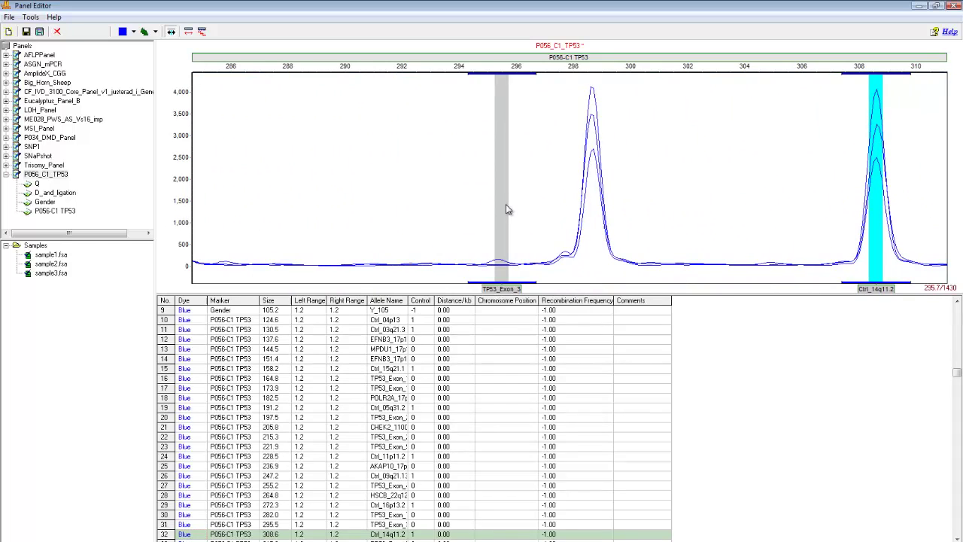
{"action": "left_click_drag", "start_coordinate": [506, 209], "coordinate": [584, 211]}
{"action": "left_click_drag", "start_coordinate": [484, 217], "coordinate": [667, 215]}
{"action": "left_click_drag", "start_coordinate": [341, 219], "coordinate": [438, 230]}
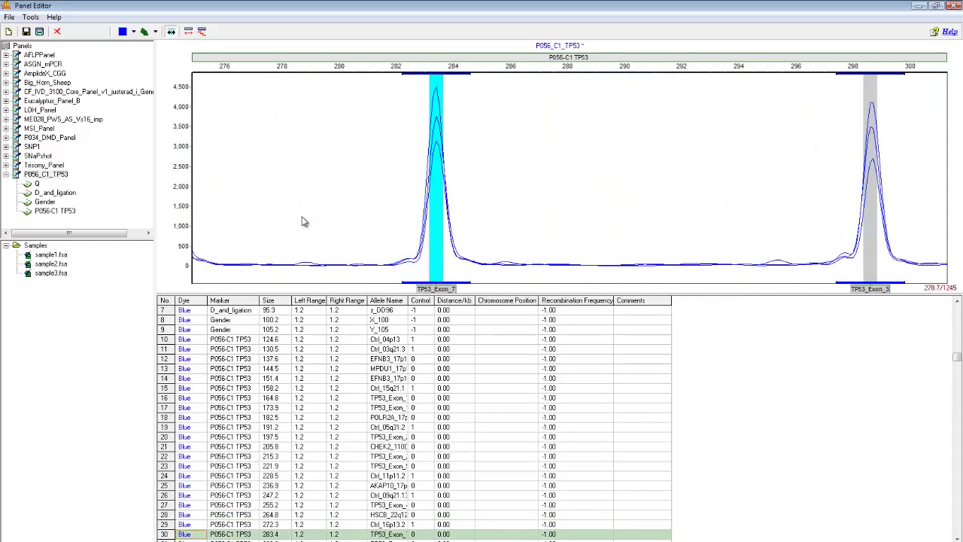
{"action": "left_click_drag", "start_coordinate": [303, 217], "coordinate": [616, 217]}
{"action": "left_click_drag", "start_coordinate": [449, 213], "coordinate": [497, 214]}
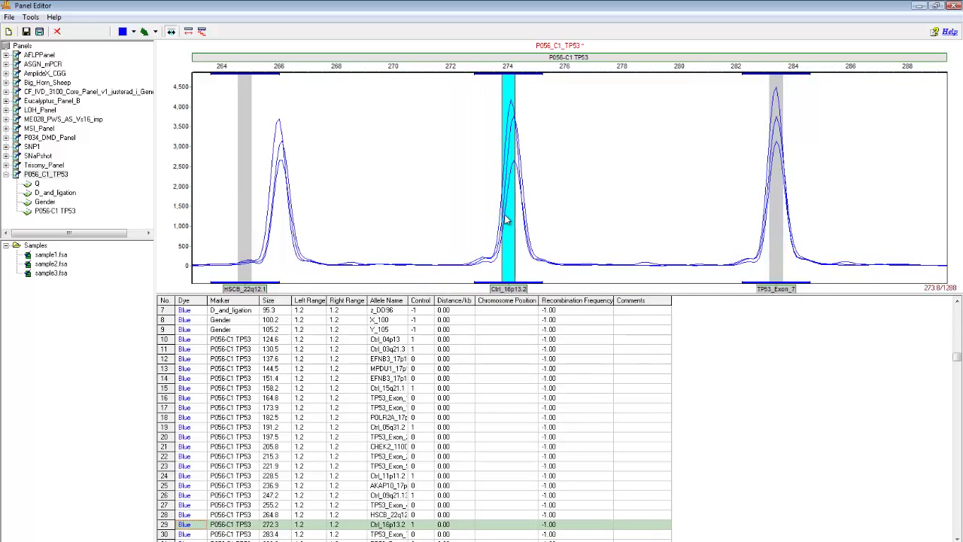
- Align the HSCB_22q12.1, Ctrl_09q21.13 and Ctrl_11p11.2 bins with their peaks
{"action": "left_click", "coordinate": [244, 203]}
{"action": "left_click_drag", "start_coordinate": [238, 202], "coordinate": [489, 204]}
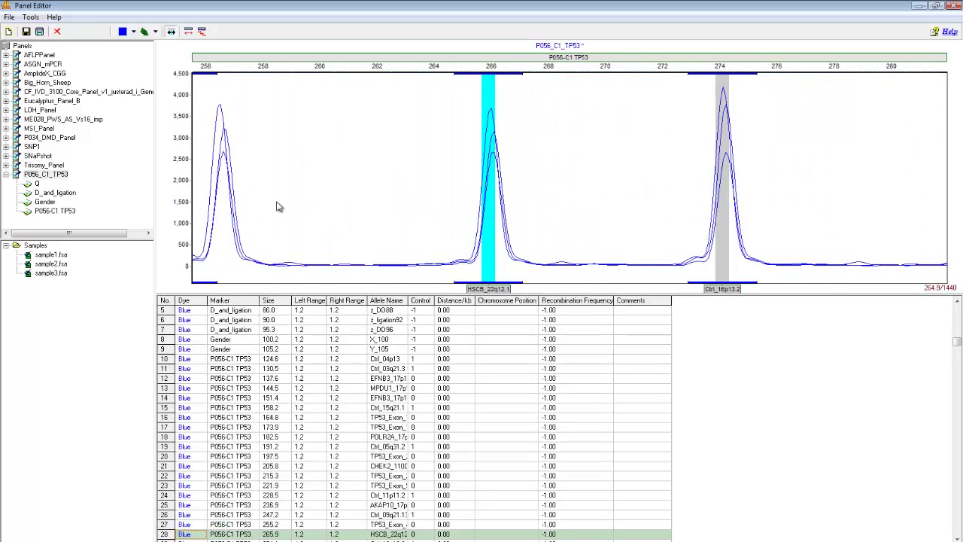
{"action": "mouse_move", "coordinate": [218, 184]}
{"action": "left_mouse_down"}
{"action": "mouse_move", "coordinate": [483, 182]}
{"action": "mouse_move", "coordinate": [344, 185]}
{"action": "mouse_move", "coordinate": [395, 184]}
{"action": "mouse_move", "coordinate": [449, 203]}
{"action": "left_mouse_up"}
{"action": "left_click", "coordinate": [218, 184]}
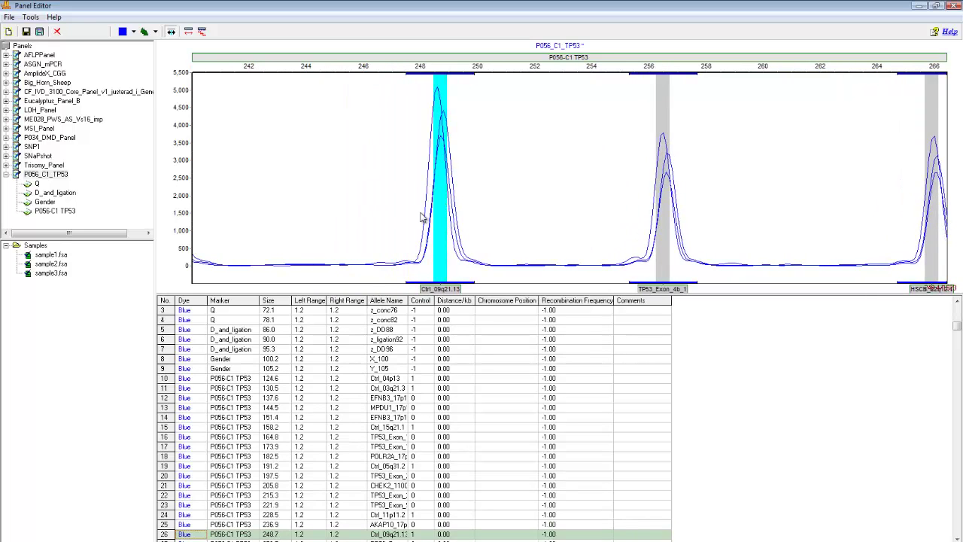
{"action": "left_click_drag", "start_coordinate": [322, 212], "coordinate": [607, 210]}
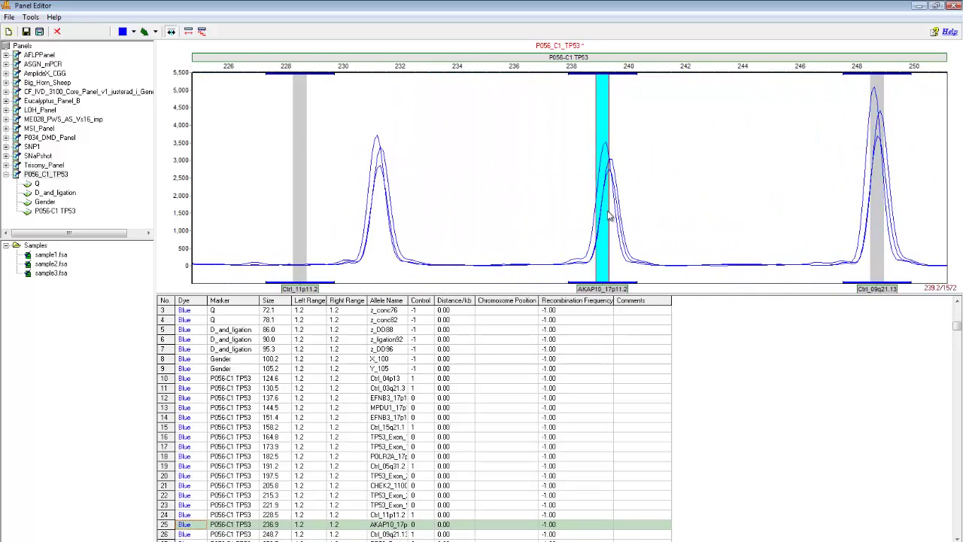
{"action": "left_click_drag", "start_coordinate": [296, 217], "coordinate": [376, 215]}
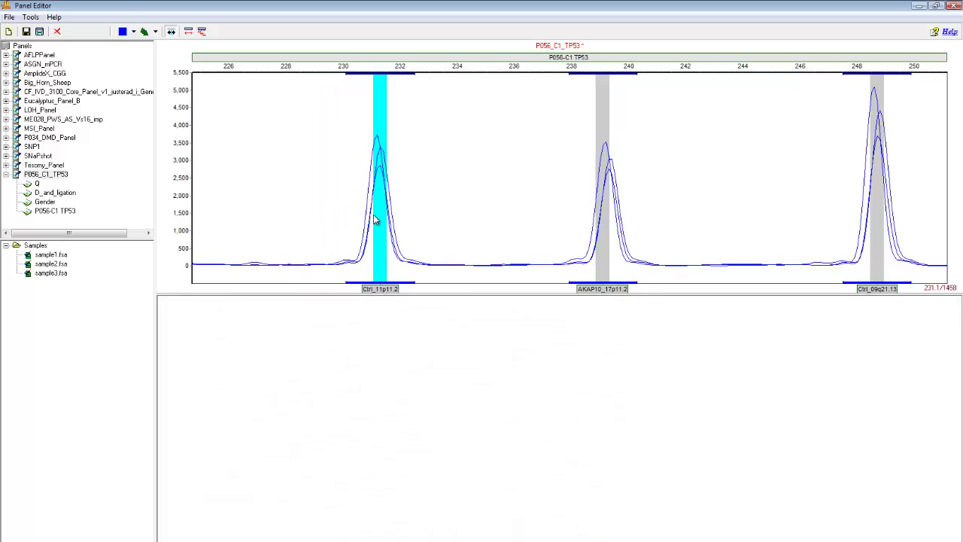
{"action": "left_click_drag", "start_coordinate": [286, 215], "coordinate": [517, 210]}
- Align TP53_Exon_9a and TP53_Exon_2d (216.6) bins, then pan toward TP53_Exon_2a
{"action": "left_click_drag", "start_coordinate": [448, 203], "coordinate": [486, 204]}
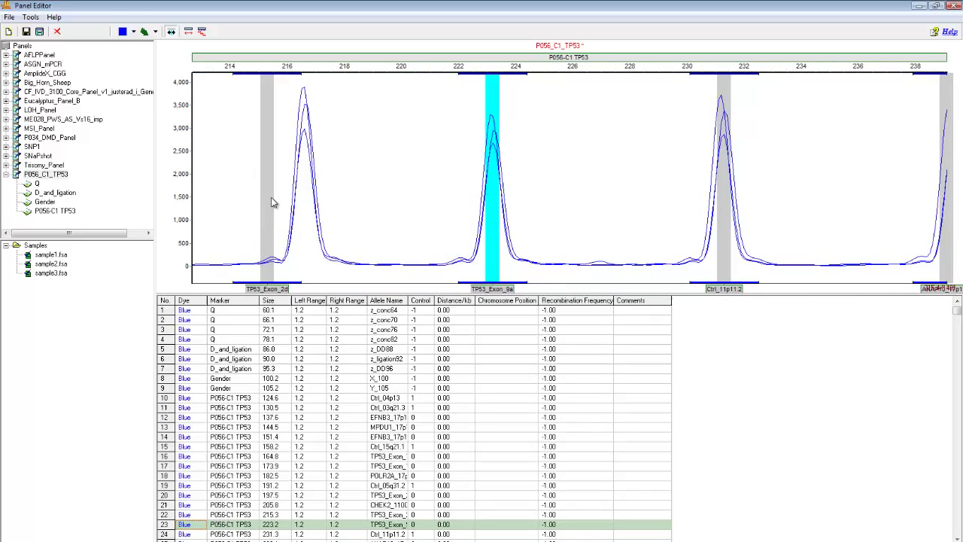
{"action": "left_click_drag", "start_coordinate": [272, 202], "coordinate": [509, 201]}
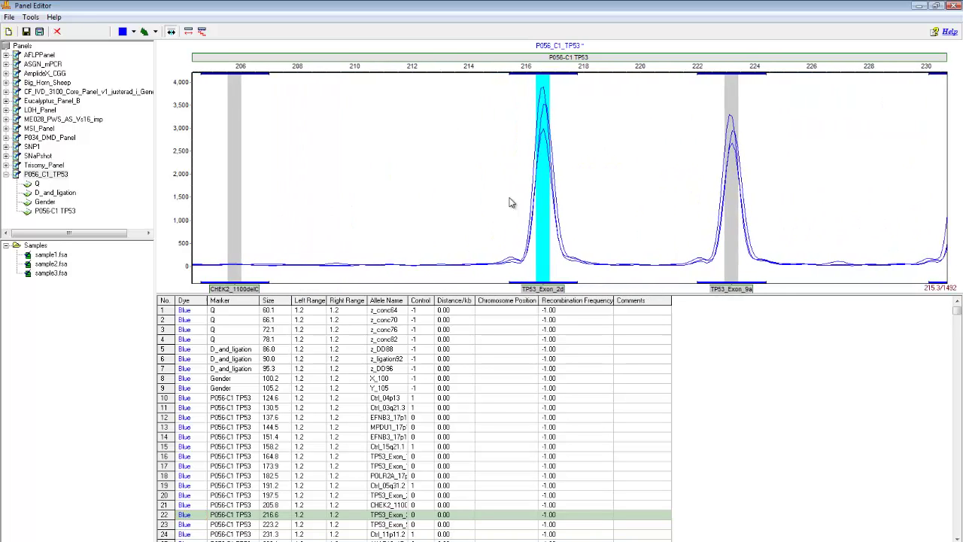
{"action": "left_click_drag", "start_coordinate": [338, 204], "coordinate": [477, 203]}
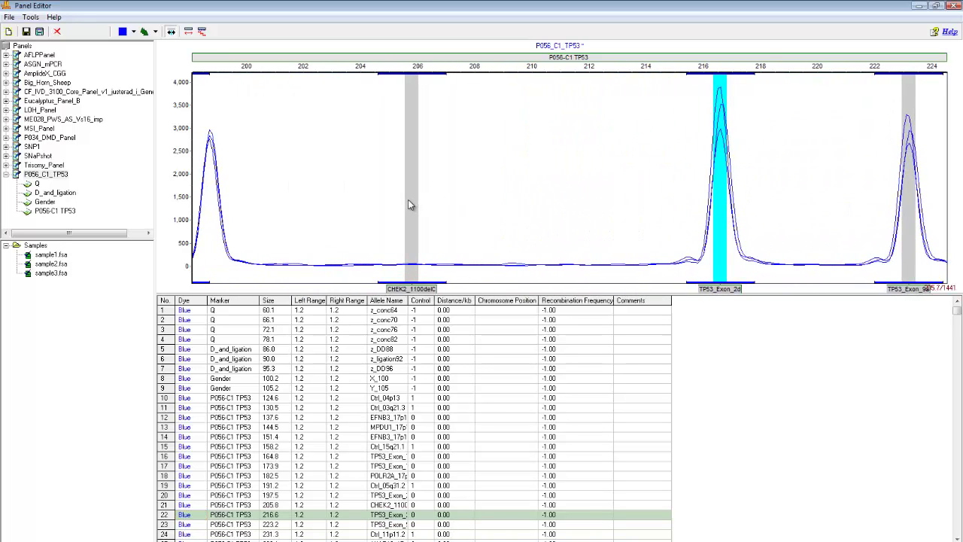
{"action": "left_click_drag", "start_coordinate": [337, 204], "coordinate": [436, 201]}
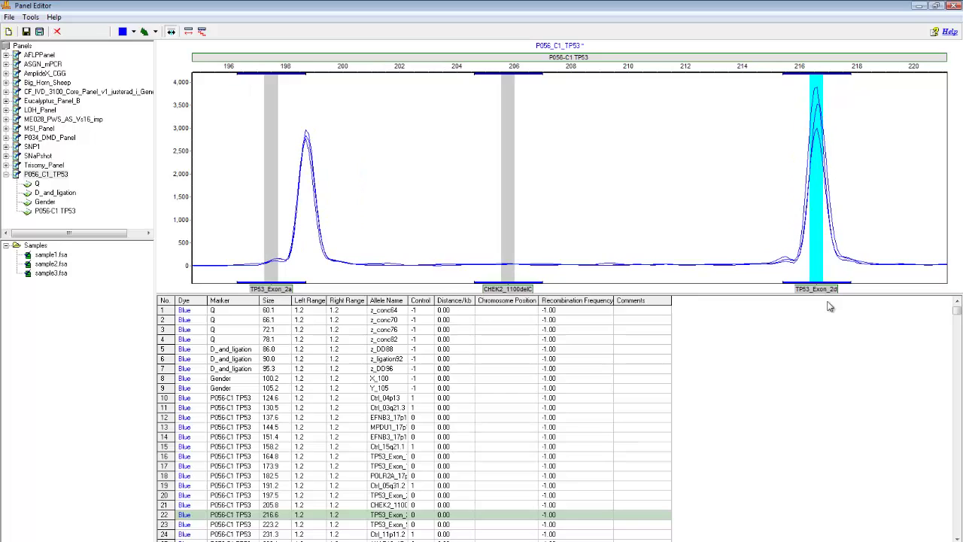
{"action": "left_click_drag", "start_coordinate": [372, 206], "coordinate": [446, 215]}
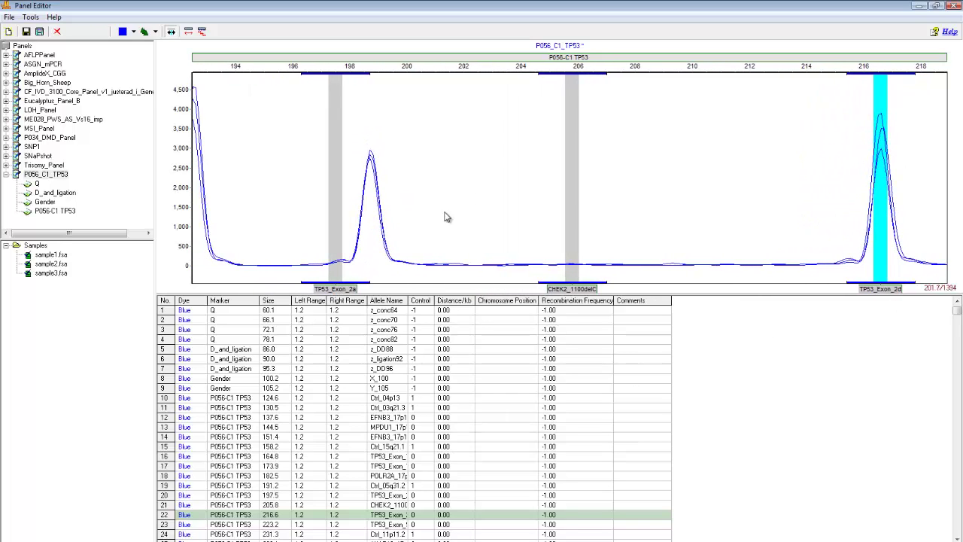
- Align the TP53_Exon_2a bin and nudge the CHEK2 bin slightly toward larger size
{"action": "left_click_drag", "start_coordinate": [332, 209], "coordinate": [367, 211]}
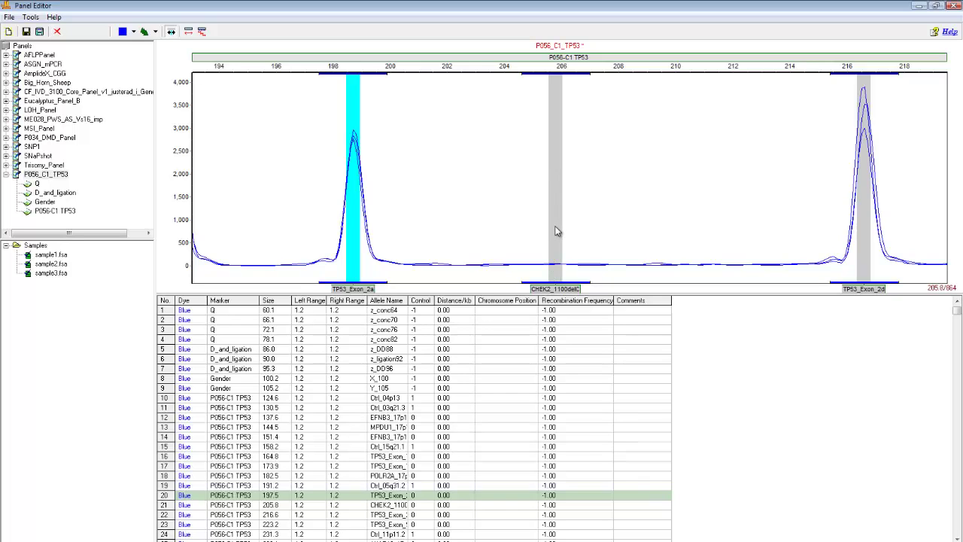
{"action": "left_click_drag", "start_coordinate": [557, 230], "coordinate": [566, 234]}
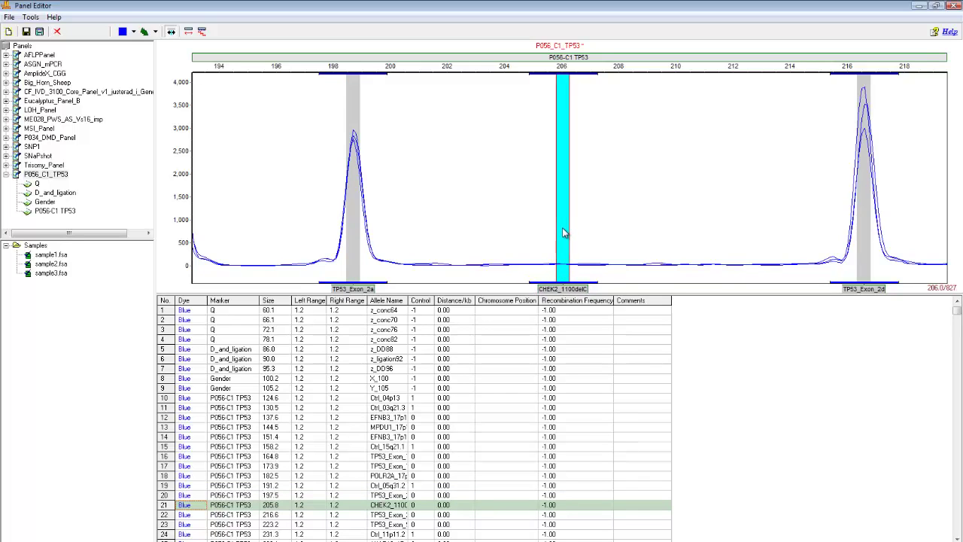
{"action": "key", "text": "Right"}
{"action": "key", "text": "Right"}
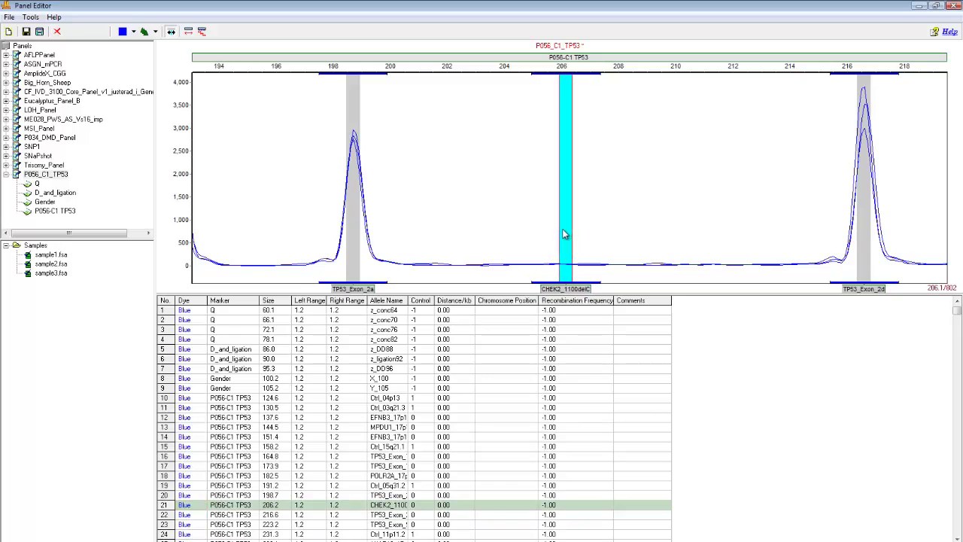
{"action": "key", "text": "Right"}
{"action": "key", "text": "Right"}
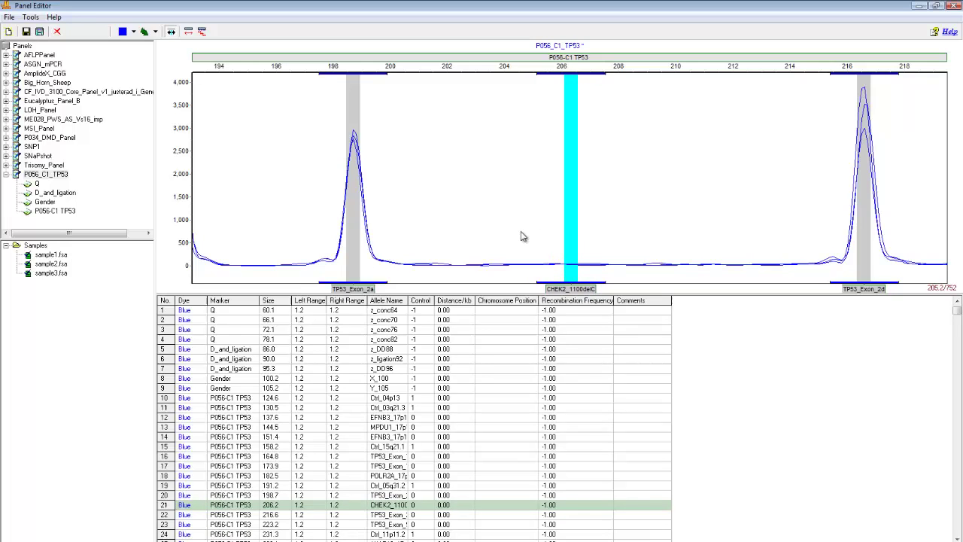
- Align the TP53_Exon_11, TP53_Exon_1 and Ctrl_15q21.1 bins with their peaks
{"action": "left_click_drag", "start_coordinate": [508, 238], "coordinate": [655, 232]}
{"action": "left_click_drag", "start_coordinate": [317, 236], "coordinate": [380, 230]}
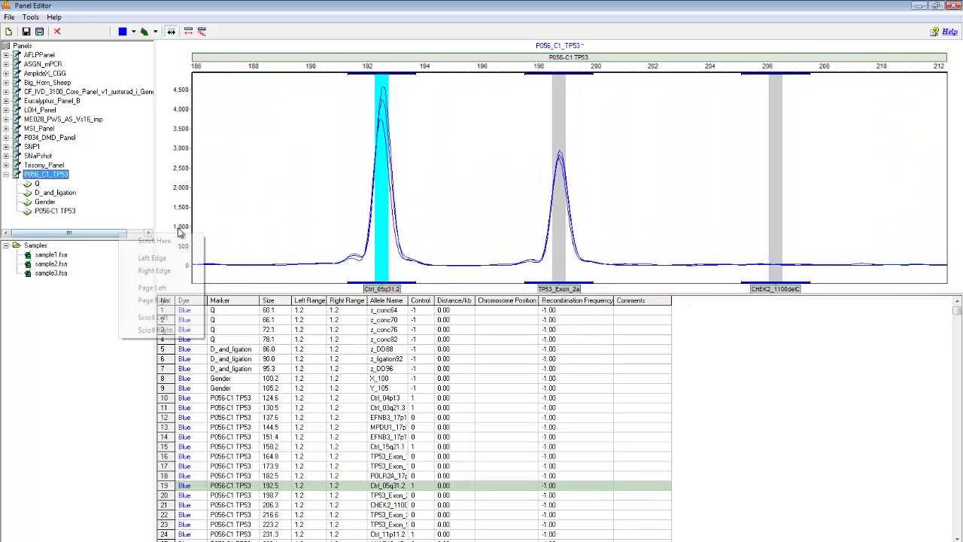
{"action": "left_click_drag", "start_coordinate": [276, 230], "coordinate": [583, 222]}
{"action": "left_click_drag", "start_coordinate": [358, 218], "coordinate": [396, 218]}
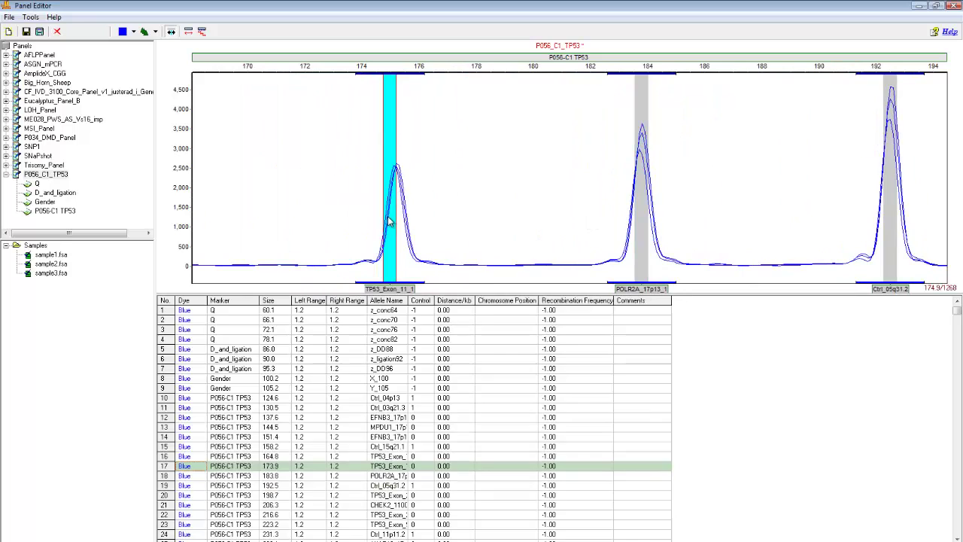
{"action": "left_click_drag", "start_coordinate": [337, 221], "coordinate": [583, 221]}
{"action": "left_click_drag", "start_coordinate": [348, 222], "coordinate": [382, 240]}
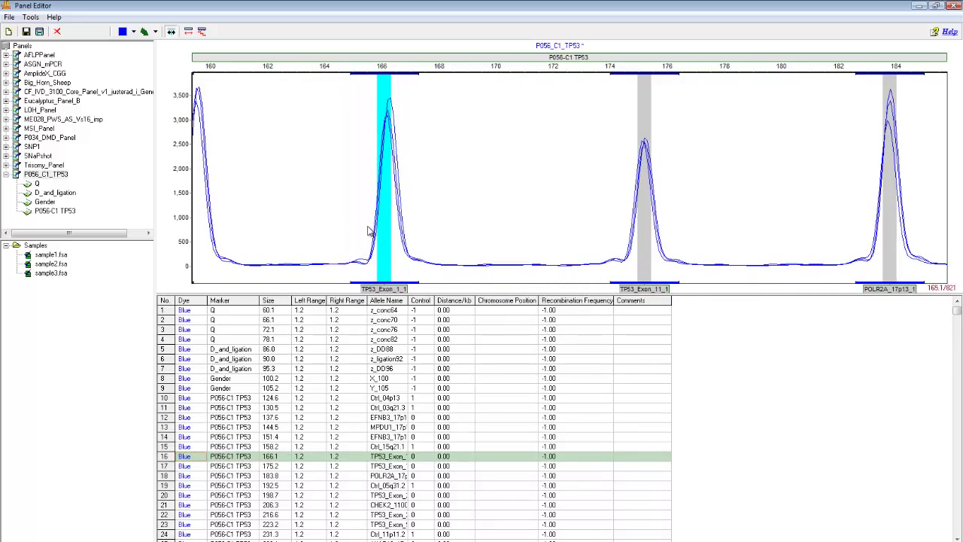
{"action": "mouse_move", "coordinate": [382, 233]}
{"action": "left_mouse_down"}
{"action": "mouse_move", "coordinate": [374, 233]}
{"action": "mouse_move", "coordinate": [580, 222]}
{"action": "left_mouse_up"}
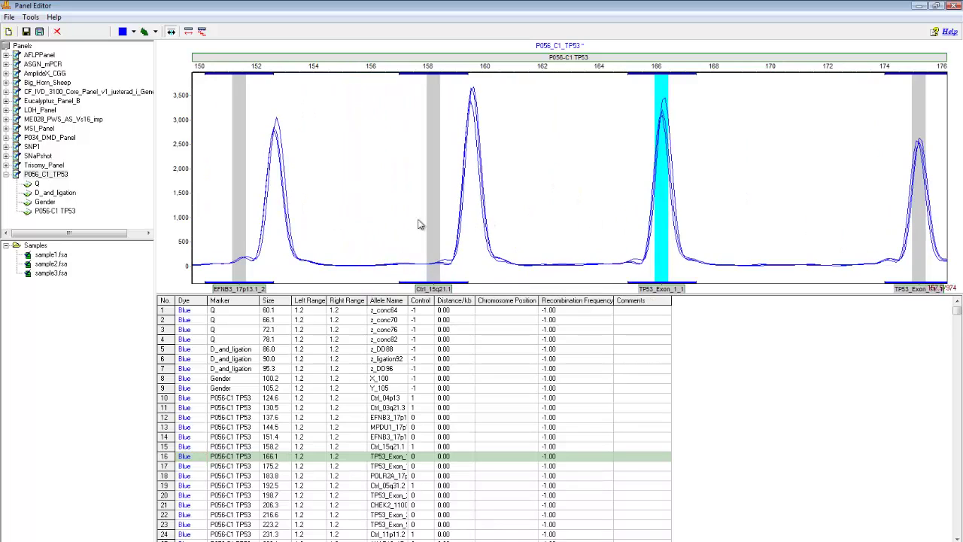
{"action": "left_click_drag", "start_coordinate": [436, 224], "coordinate": [471, 222]}
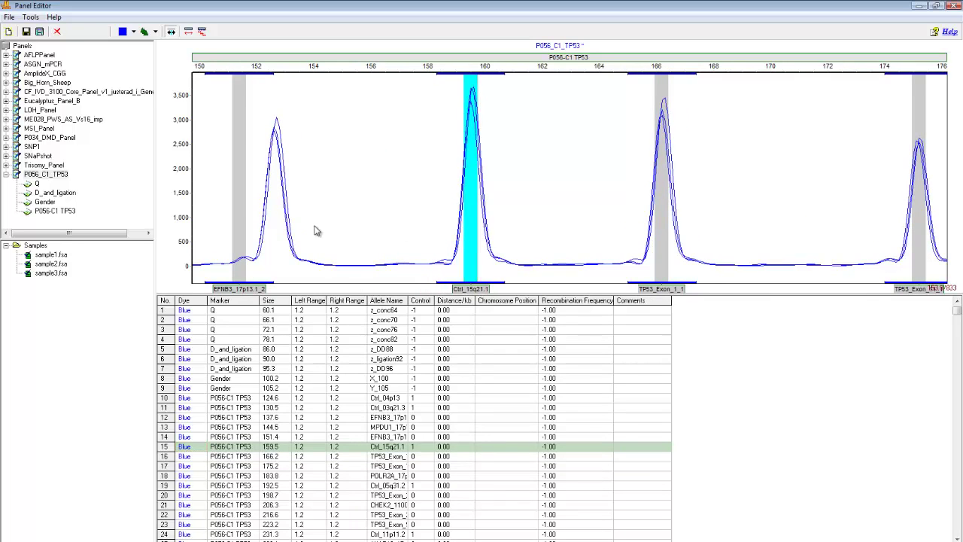
{"action": "mouse_move", "coordinate": [318, 230]}
{"action": "left_mouse_down"}
{"action": "mouse_move", "coordinate": [473, 218]}
{"action": "mouse_move", "coordinate": [464, 223]}
{"action": "left_mouse_up"}
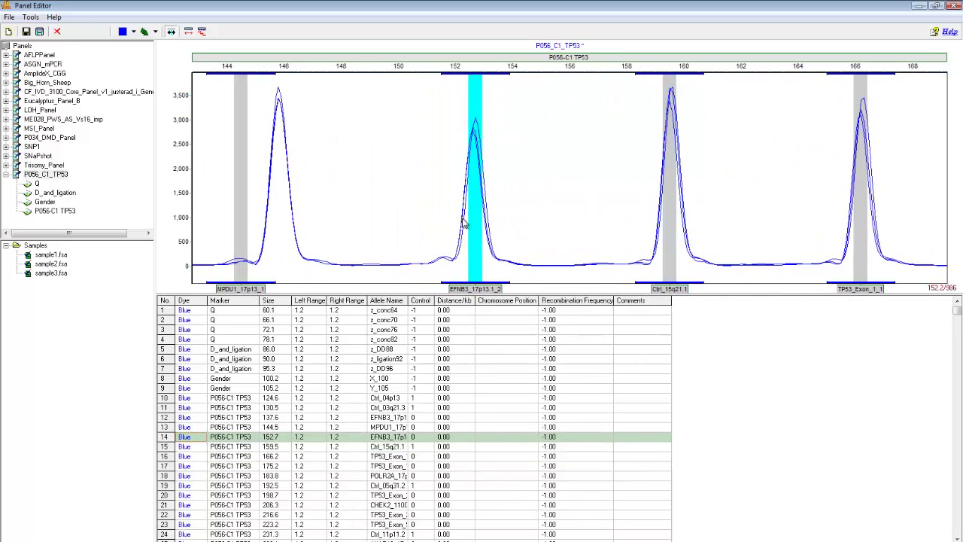
- Align the MPDU1_17p13.1, EFNB3 and Ctrl_04p13 (125.8) bins, then pan to the panel start
{"action": "left_click_drag", "start_coordinate": [317, 218], "coordinate": [649, 211]}
{"action": "left_click_drag", "start_coordinate": [574, 201], "coordinate": [609, 208]}
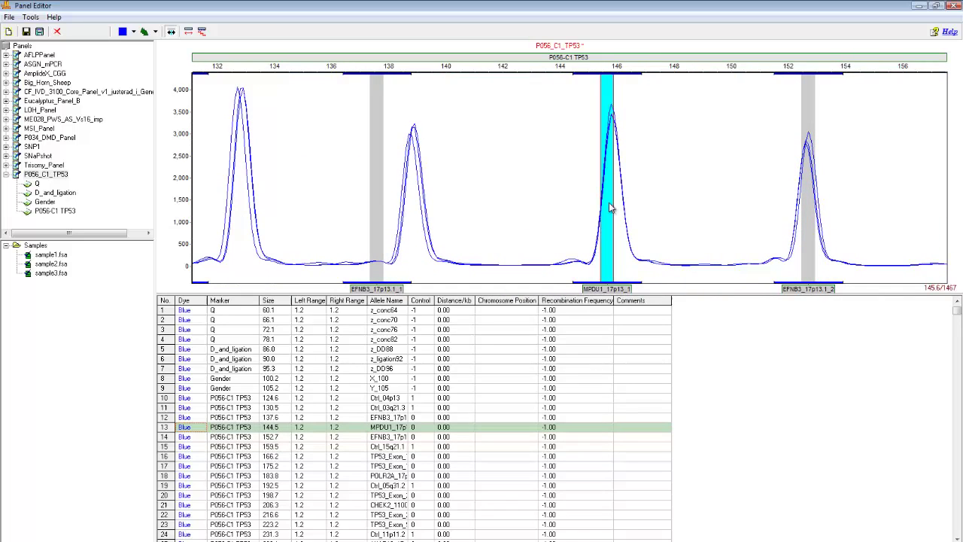
{"action": "left_click_drag", "start_coordinate": [384, 204], "coordinate": [545, 206]}
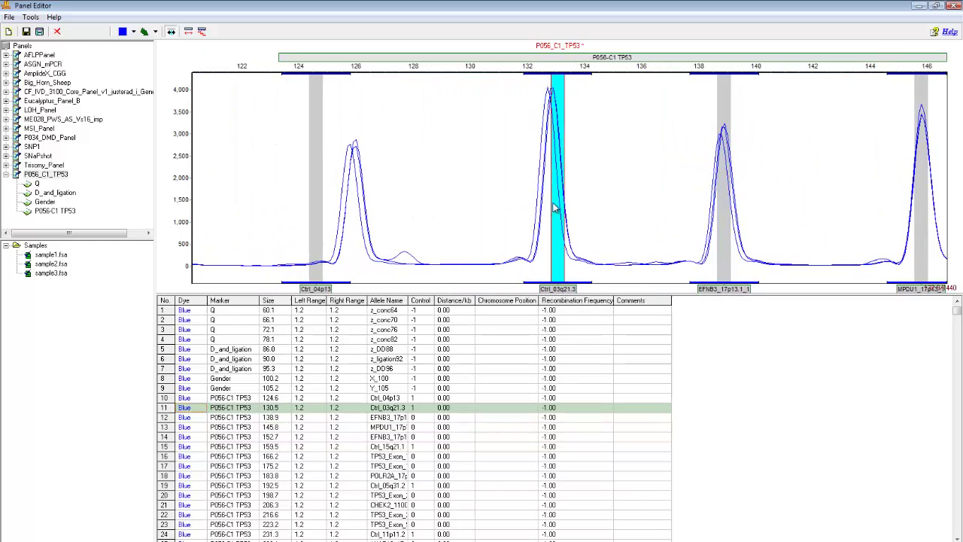
{"action": "left_click_drag", "start_coordinate": [325, 206], "coordinate": [361, 214]}
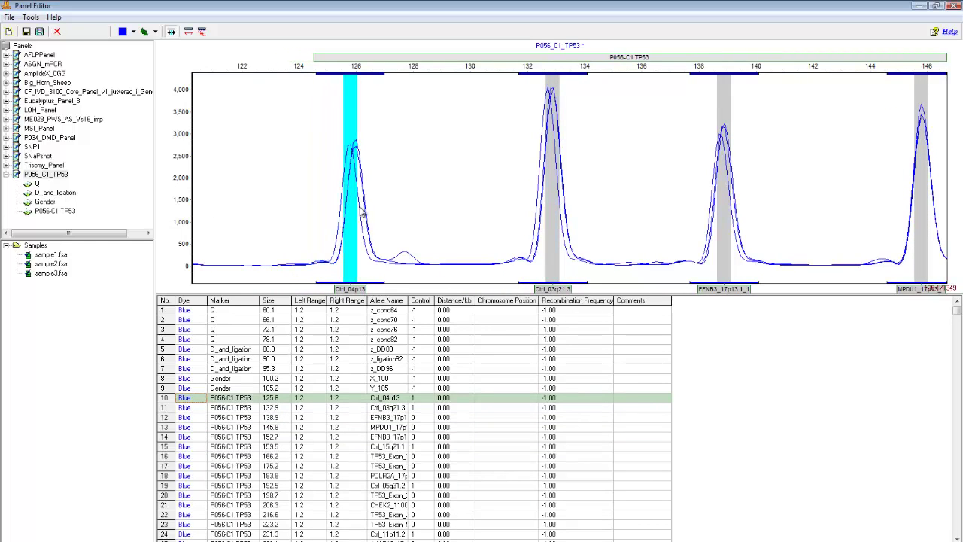
{"action": "left_click_drag", "start_coordinate": [292, 213], "coordinate": [658, 200]}
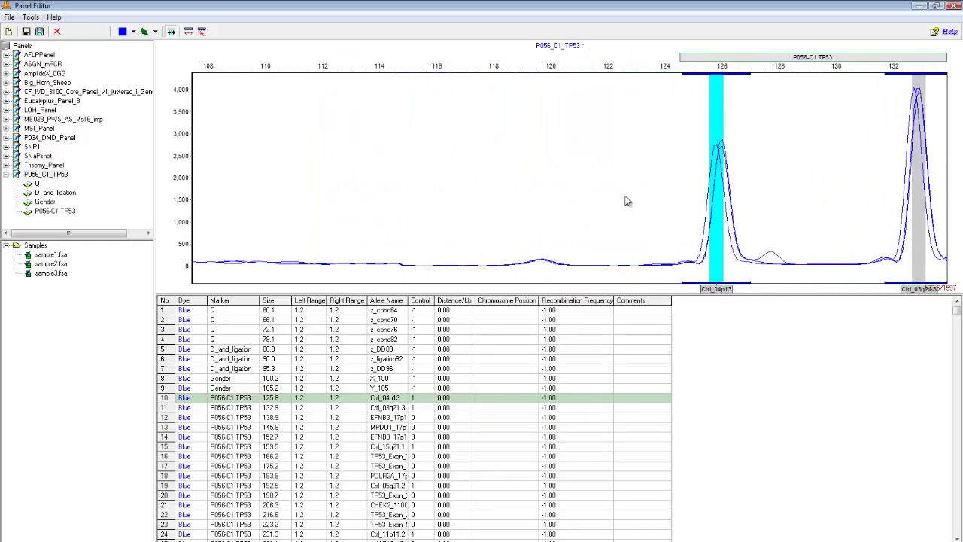
{"action": "left_click_drag", "start_coordinate": [384, 201], "coordinate": [532, 198]}
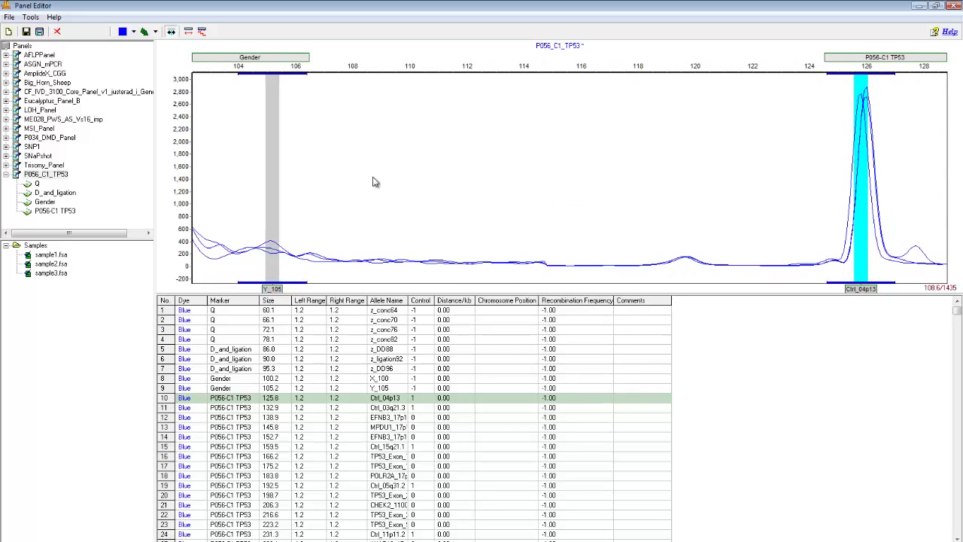
{"action": "left_click_drag", "start_coordinate": [374, 182], "coordinate": [683, 178]}
- Shift the Gender marker bins right so X_100 sits on its peak at 101.0
{"action": "left_click_drag", "start_coordinate": [545, 176], "coordinate": [589, 175]}
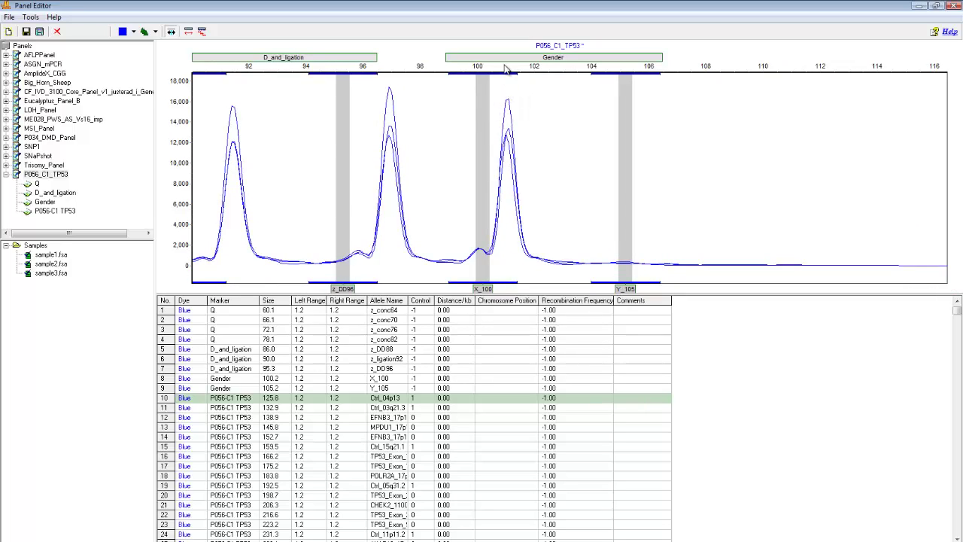
{"action": "left_click", "coordinate": [627, 130]}
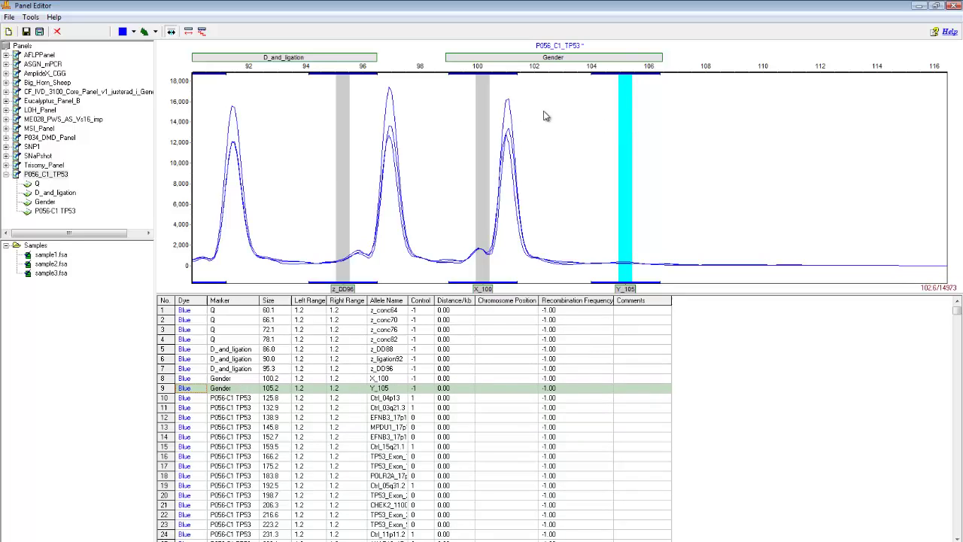
{"action": "left_click", "coordinate": [553, 62]}
{"action": "left_click_drag", "start_coordinate": [553, 61], "coordinate": [551, 64]}
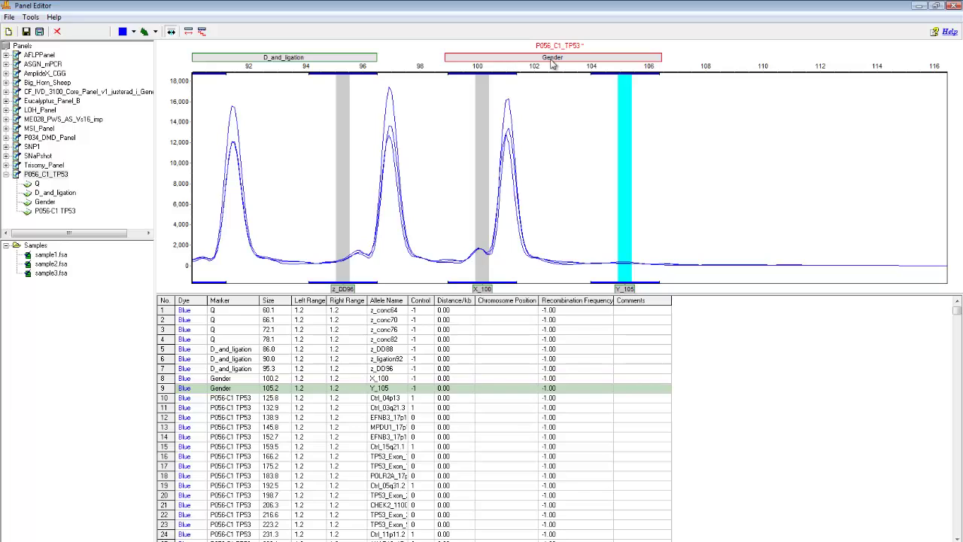
{"action": "left_click_drag", "start_coordinate": [551, 64], "coordinate": [574, 65]}
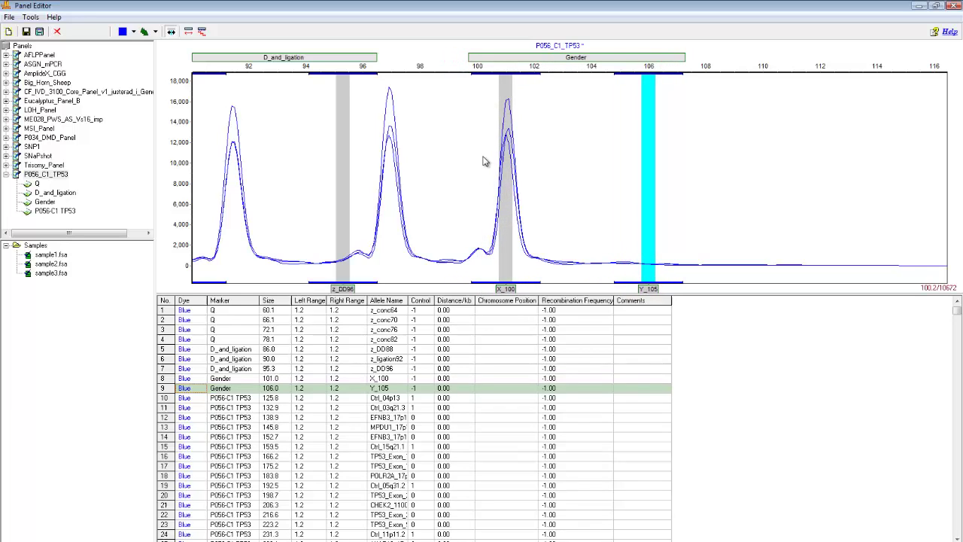
- Shift the D_and_ligation bins about 1.5 bp right onto their peaks
{"action": "left_click_drag", "start_coordinate": [328, 157], "coordinate": [533, 152]}
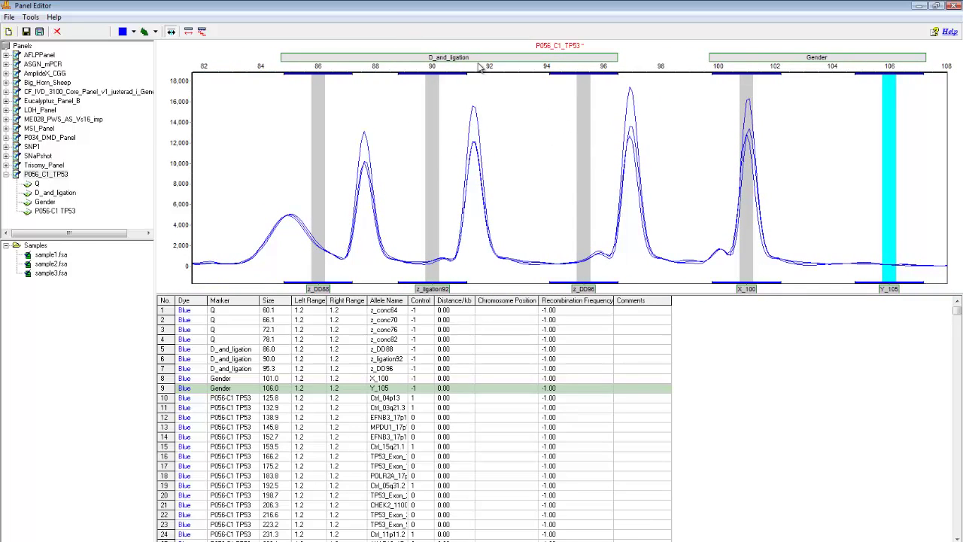
{"action": "left_click_drag", "start_coordinate": [456, 63], "coordinate": [502, 64]}
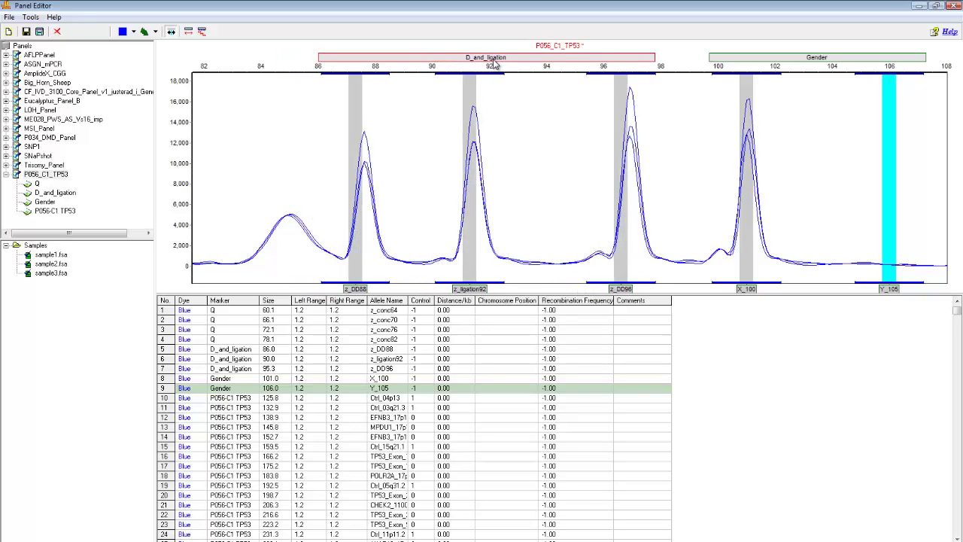
{"action": "left_click_drag", "start_coordinate": [502, 64], "coordinate": [502, 64]}
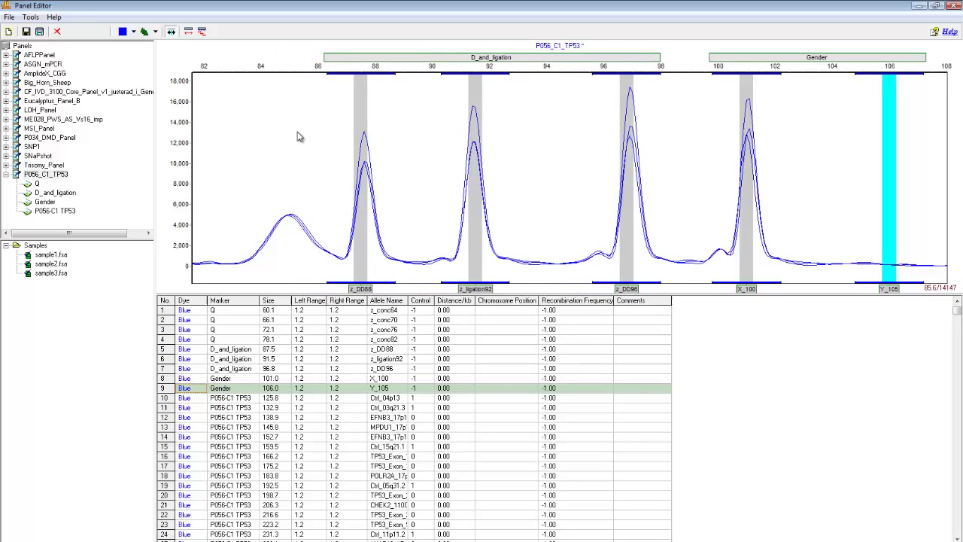
{"action": "scroll", "coordinate": [526, 140], "scroll_direction": "up", "scroll_amount": 2}
{"action": "scroll", "coordinate": [694, 138], "scroll_direction": "up", "scroll_amount": 2}
{"action": "scroll", "coordinate": [413, 146], "scroll_direction": "up", "scroll_amount": 2}
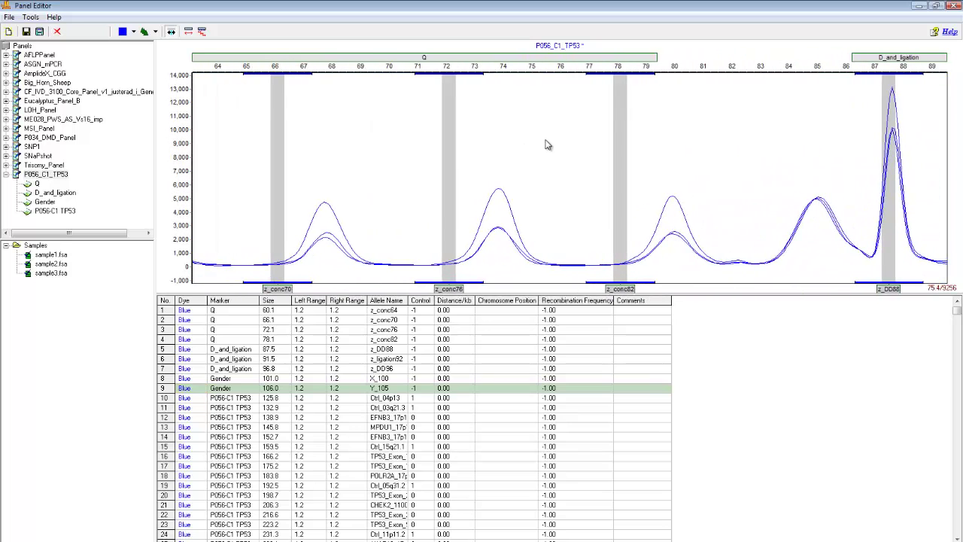
{"action": "scroll", "coordinate": [548, 143], "scroll_direction": "up", "scroll_amount": 2}
{"action": "scroll", "coordinate": [607, 144], "scroll_direction": "up", "scroll_amount": 1}
{"action": "scroll", "coordinate": [638, 144], "scroll_direction": "down", "scroll_amount": 1}
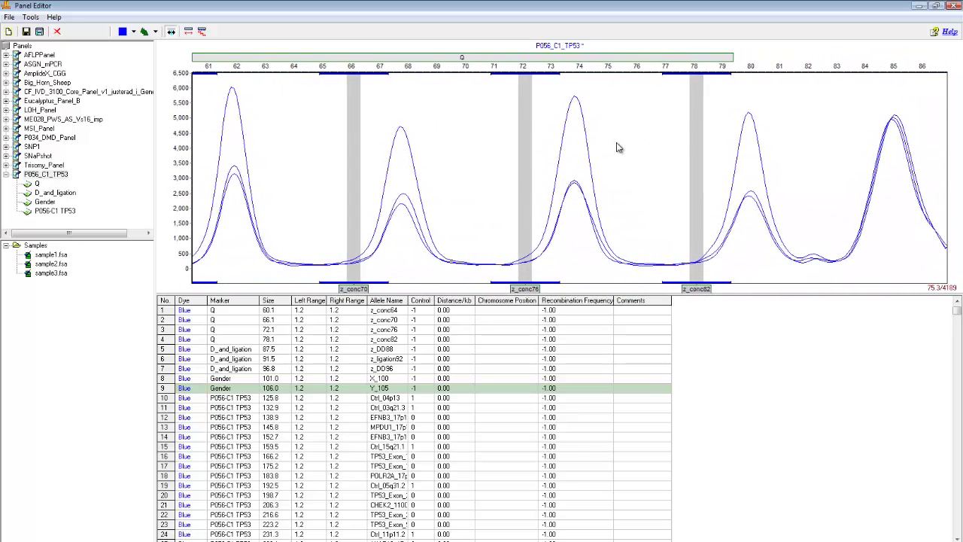
{"action": "scroll", "coordinate": [572, 155], "scroll_direction": "down", "scroll_amount": 1}
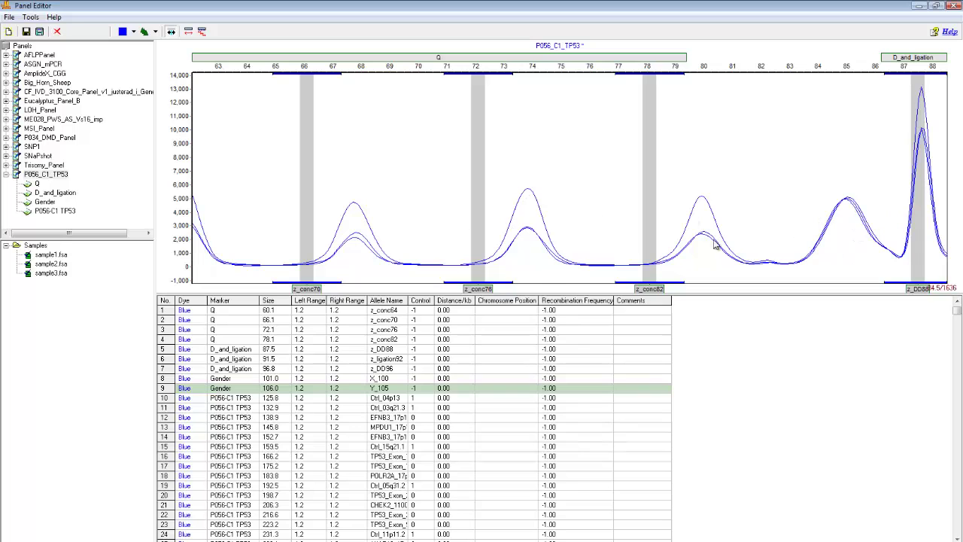
{"action": "scroll", "coordinate": [396, 226], "scroll_direction": "up", "scroll_amount": 3}
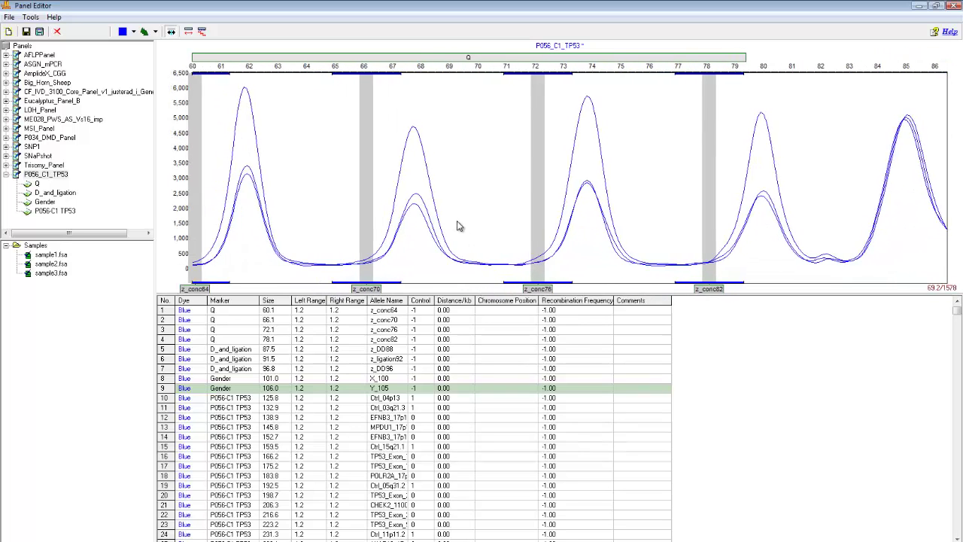
- Shift the Q bins right onto their peaks and fine-tune the D_and_ligation bins
{"action": "left_click", "coordinate": [416, 58]}
{"action": "left_click_drag", "start_coordinate": [419, 64], "coordinate": [466, 74]}
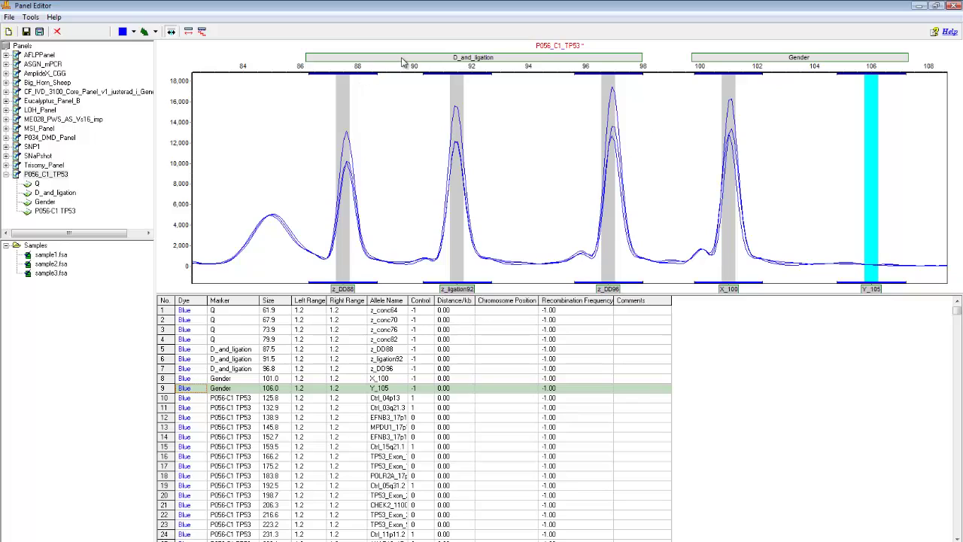
{"action": "left_click", "coordinate": [403, 61]}
{"action": "left_click_drag", "start_coordinate": [402, 61], "coordinate": [401, 64]}
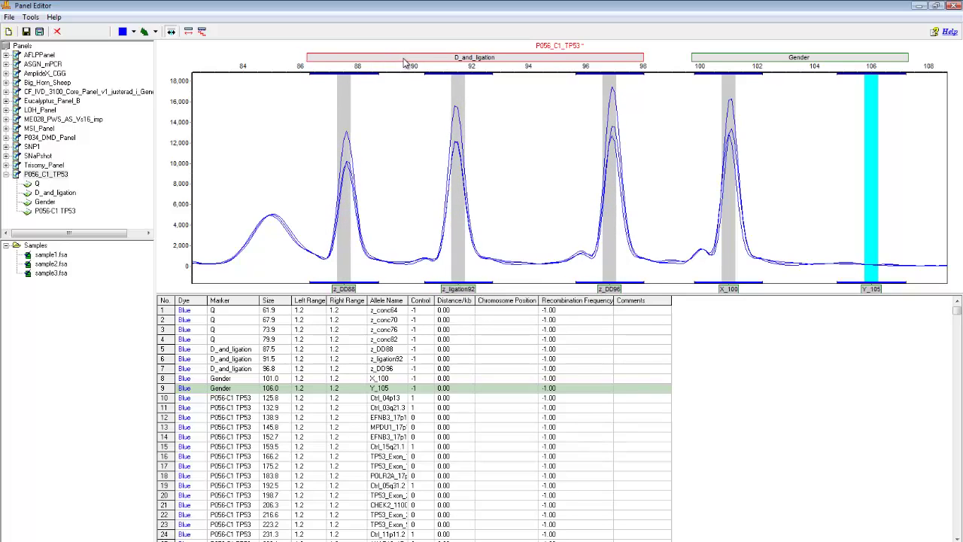
{"action": "left_click_drag", "start_coordinate": [401, 64], "coordinate": [404, 65]}
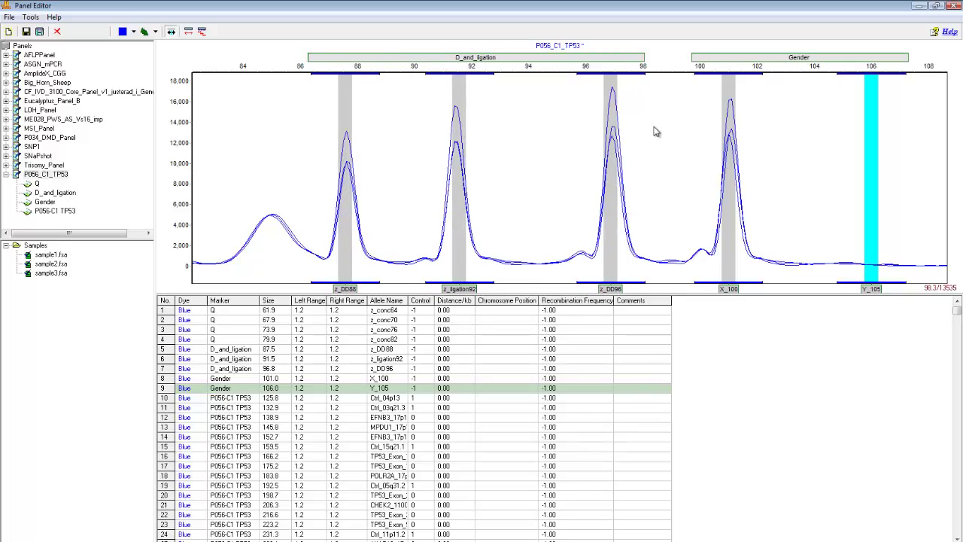
- Zoom out to the whole P056_C1_TP53 panel, save it, and close the Panel Editor
{"action": "left_click_drag", "start_coordinate": [654, 125], "coordinate": [625, 158]}
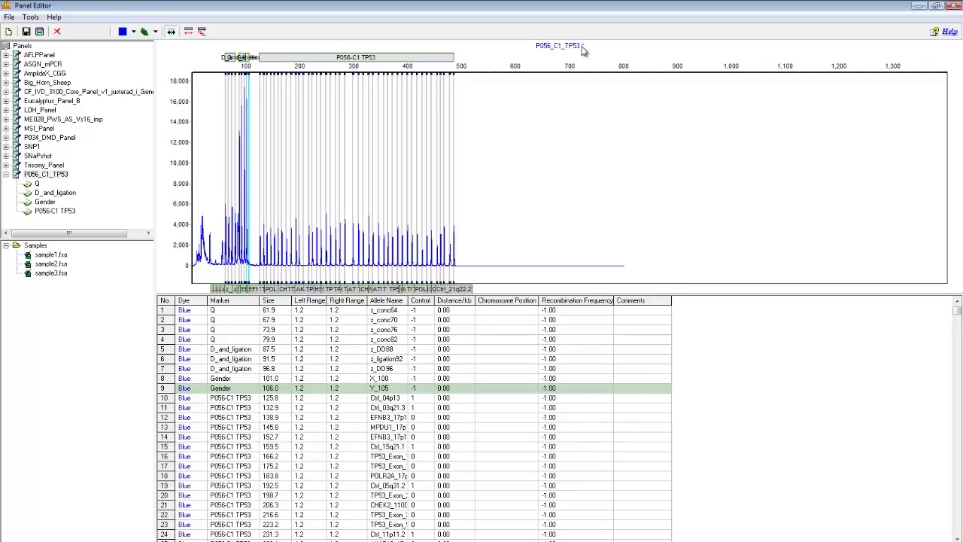
{"action": "left_click", "coordinate": [25, 32]}
{"action": "left_click", "coordinate": [956, 7]}
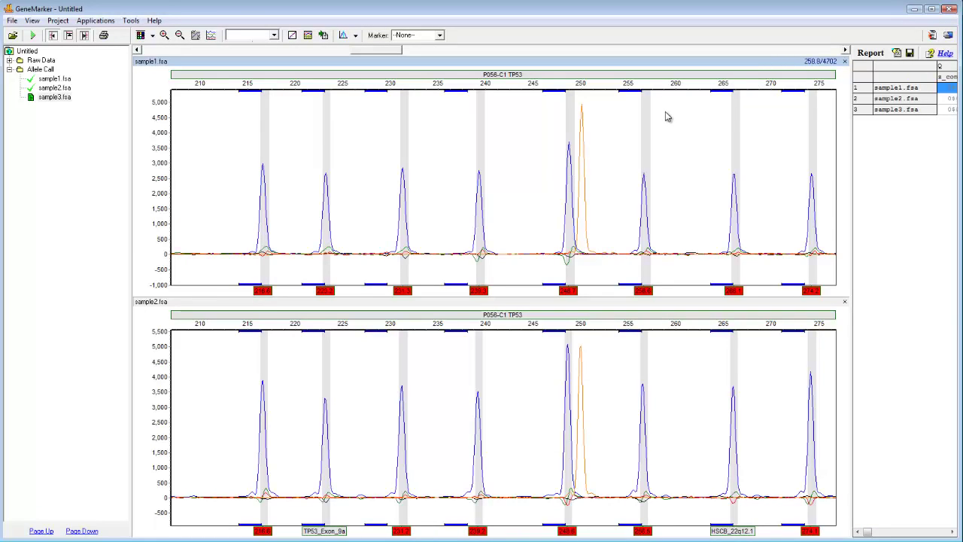
- Rerun the MLPA analysis with the TP53 template, applying size calibration to all three samples
{"action": "left_click", "coordinate": [32, 35]}
{"action": "left_click_drag", "start_coordinate": [442, 186], "coordinate": [258, 178]}
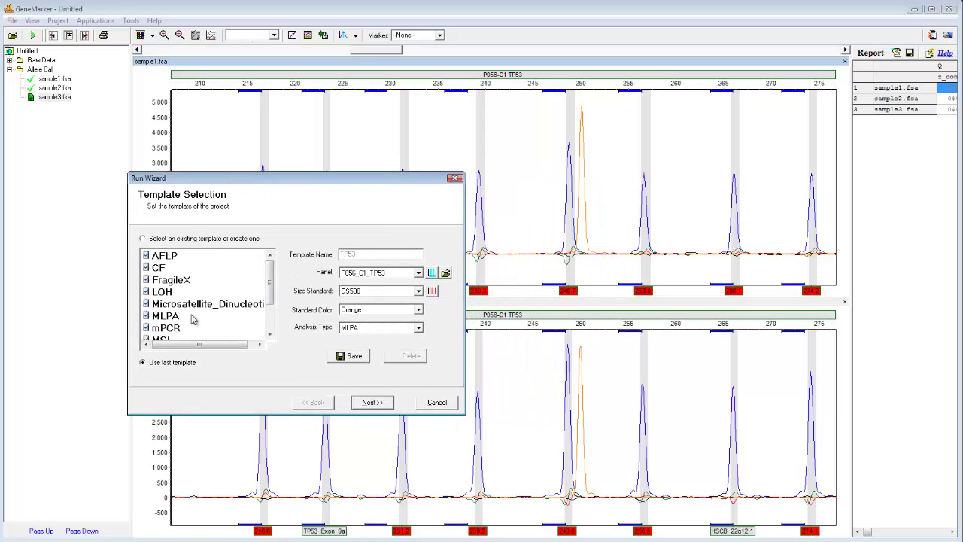
{"action": "scroll", "coordinate": [272, 289], "scroll_direction": "down", "scroll_amount": 1}
{"action": "scroll", "coordinate": [272, 288], "scroll_direction": "down", "scroll_amount": 1}
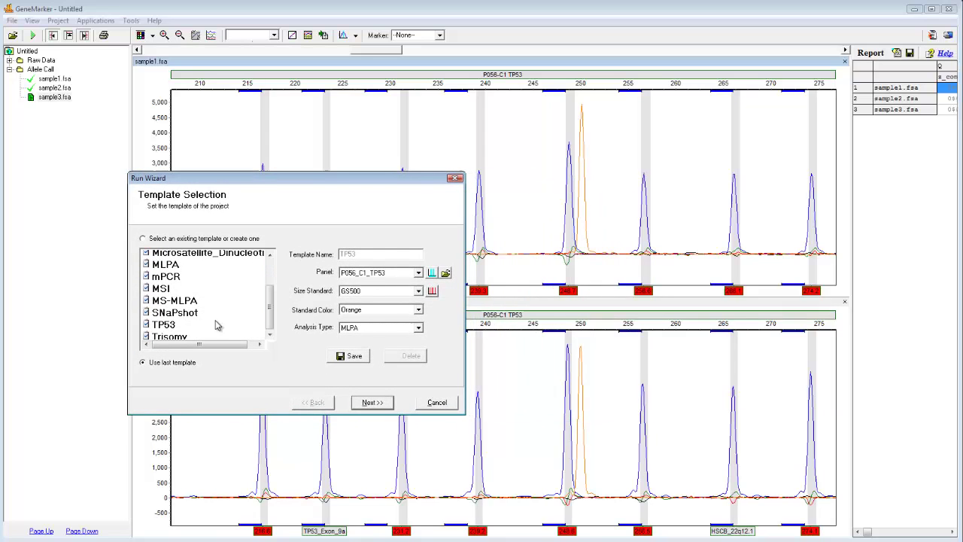
{"action": "left_click", "coordinate": [163, 324]}
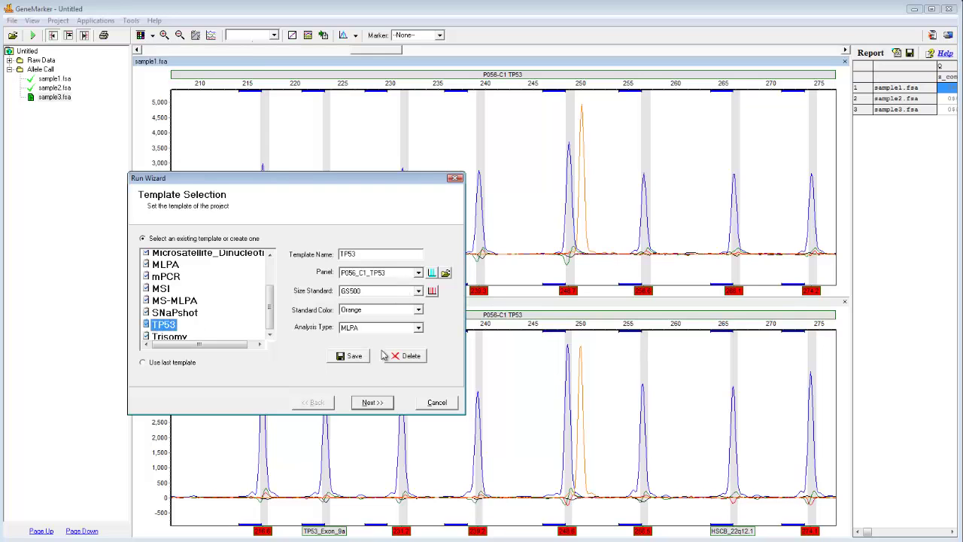
{"action": "left_click", "coordinate": [373, 403]}
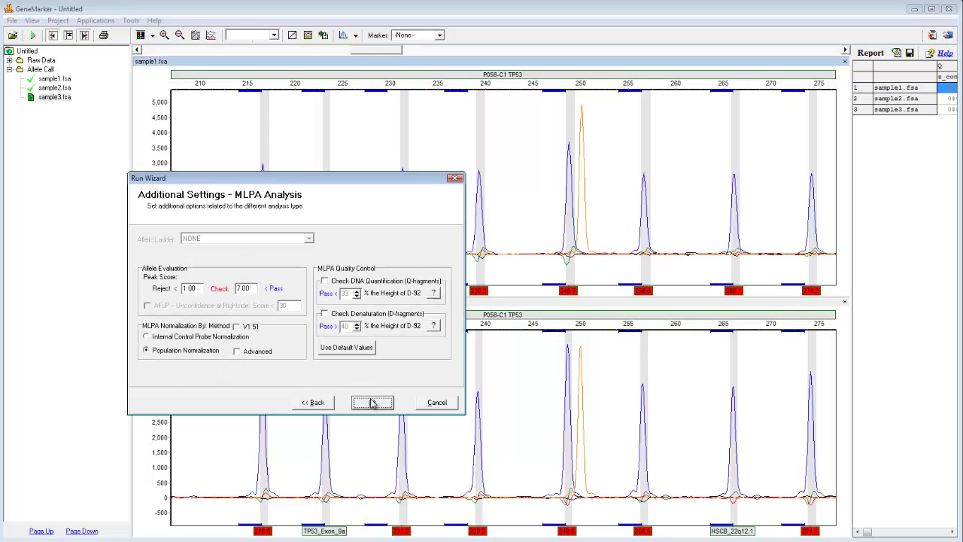
{"action": "left_click", "coordinate": [370, 402]}
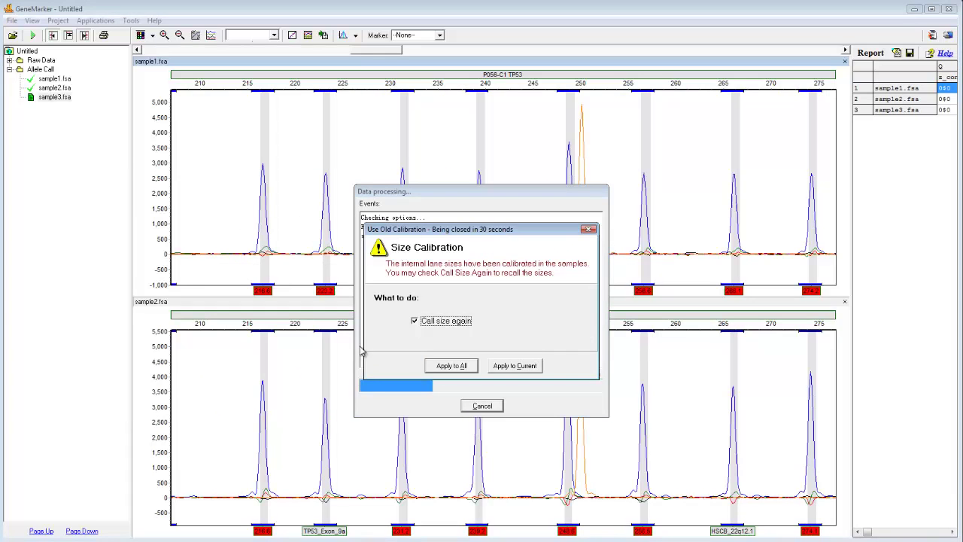
{"action": "left_click", "coordinate": [441, 366]}
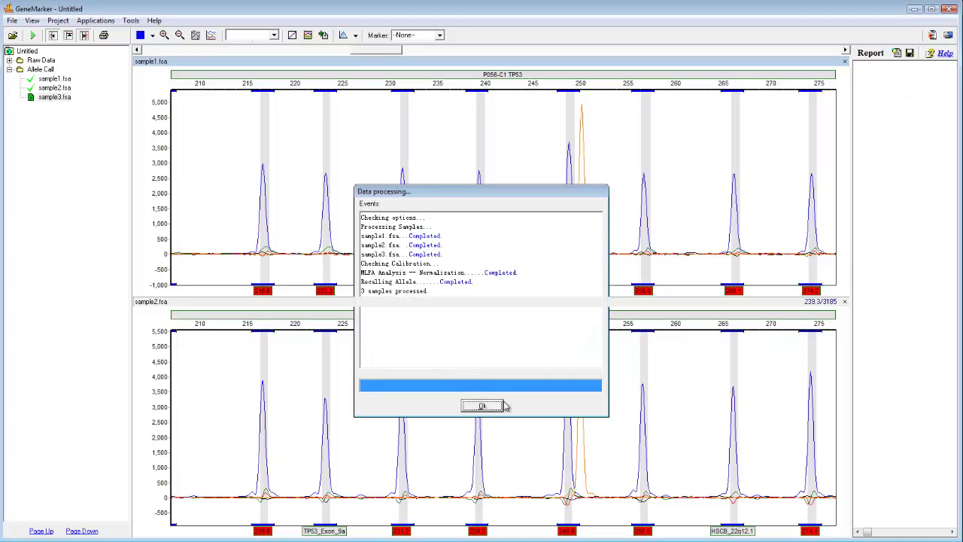
{"action": "left_click", "coordinate": [486, 405]}
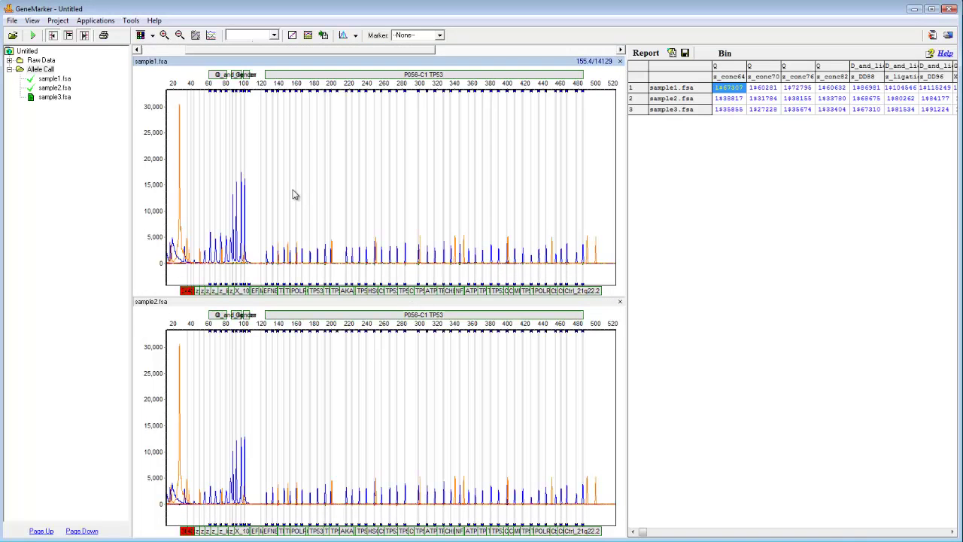